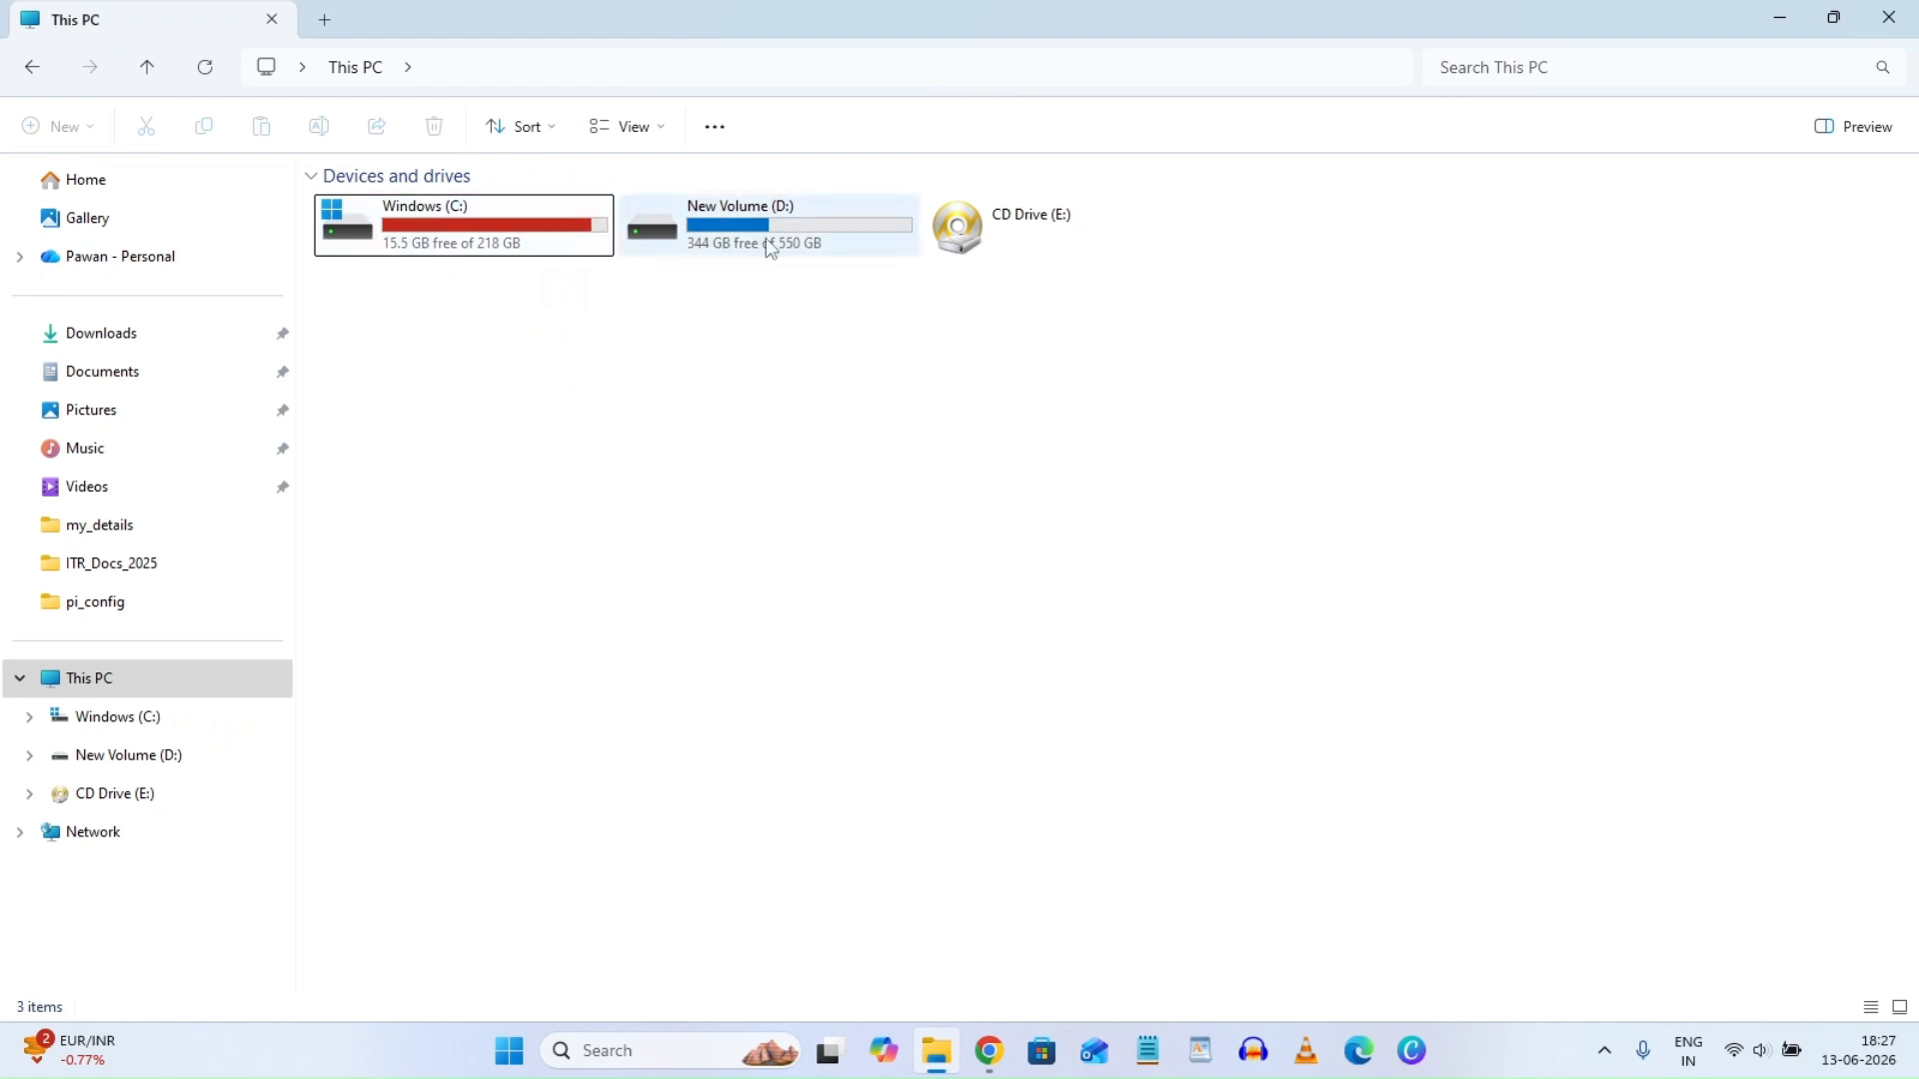
Switch to Chrome and search Google for "minitool partition wizard"
mouse_move(752, 250)
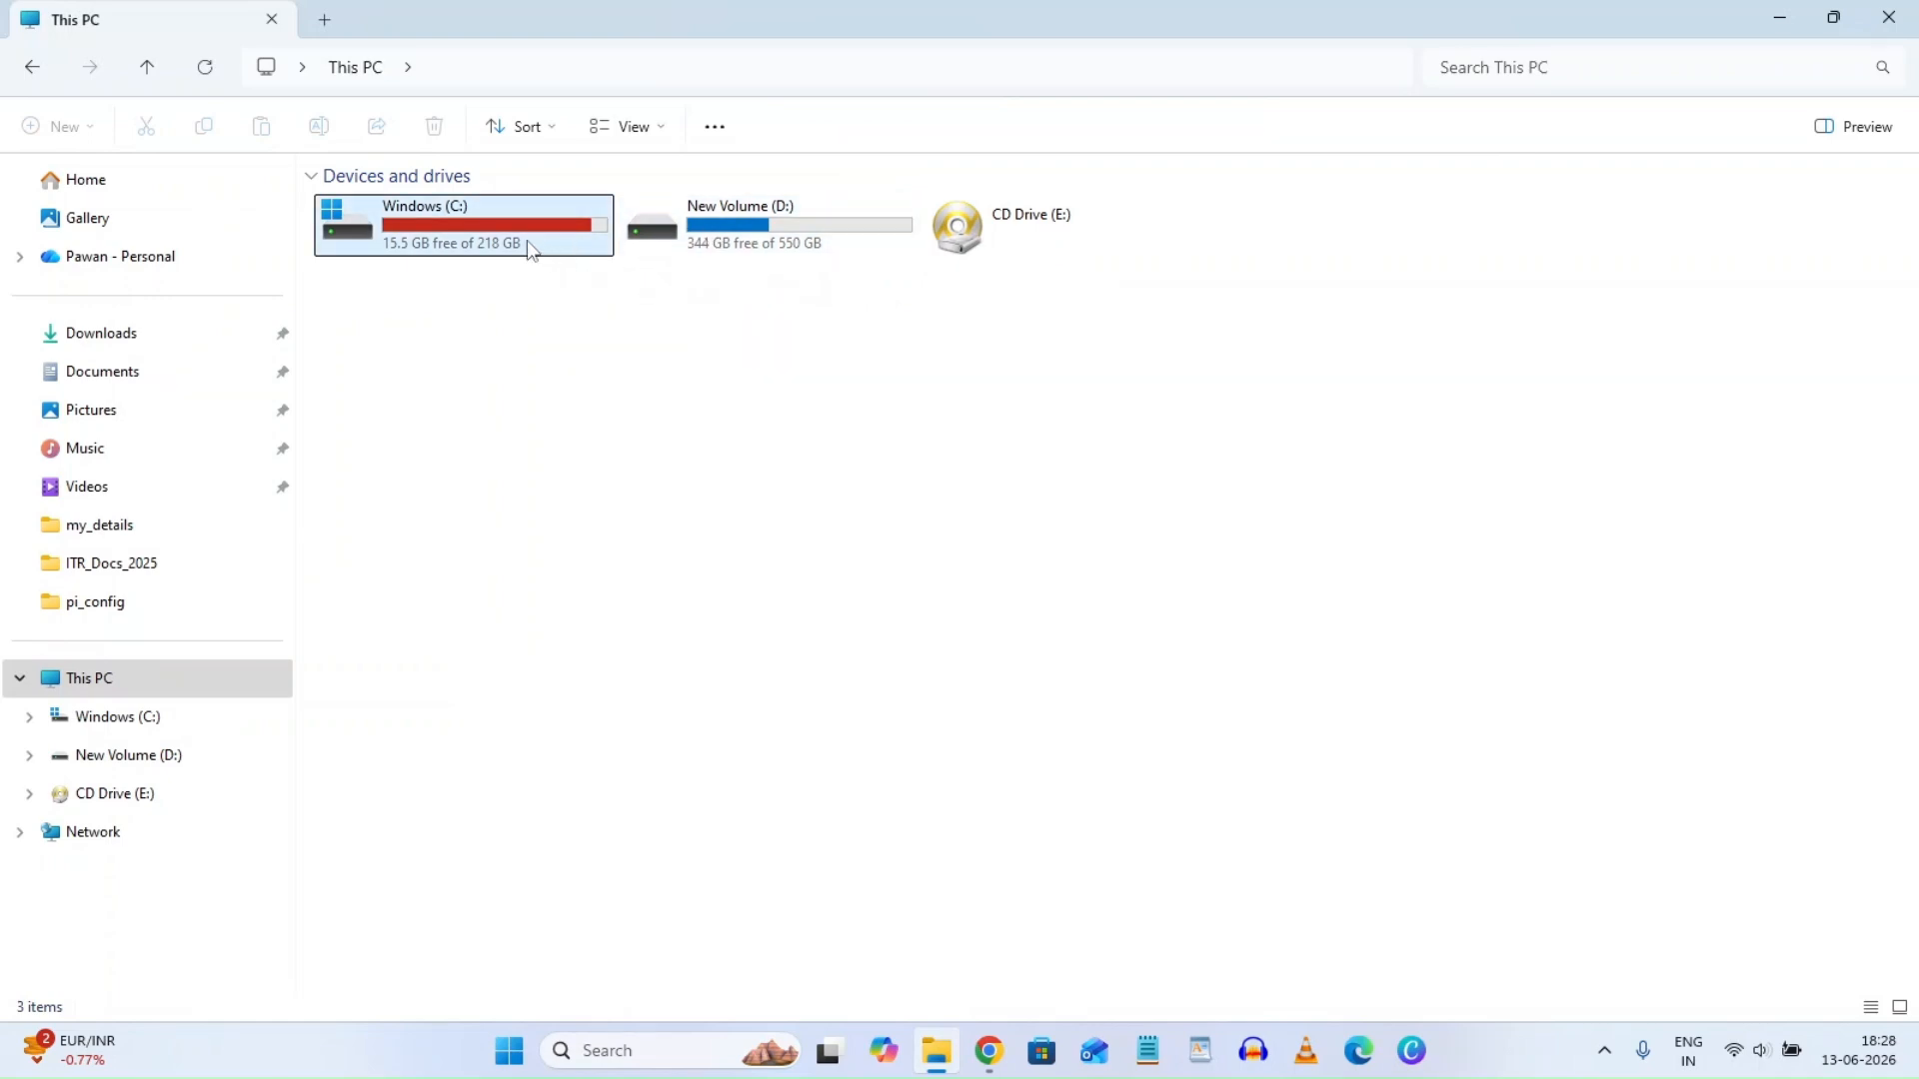
mouse_move(500, 245)
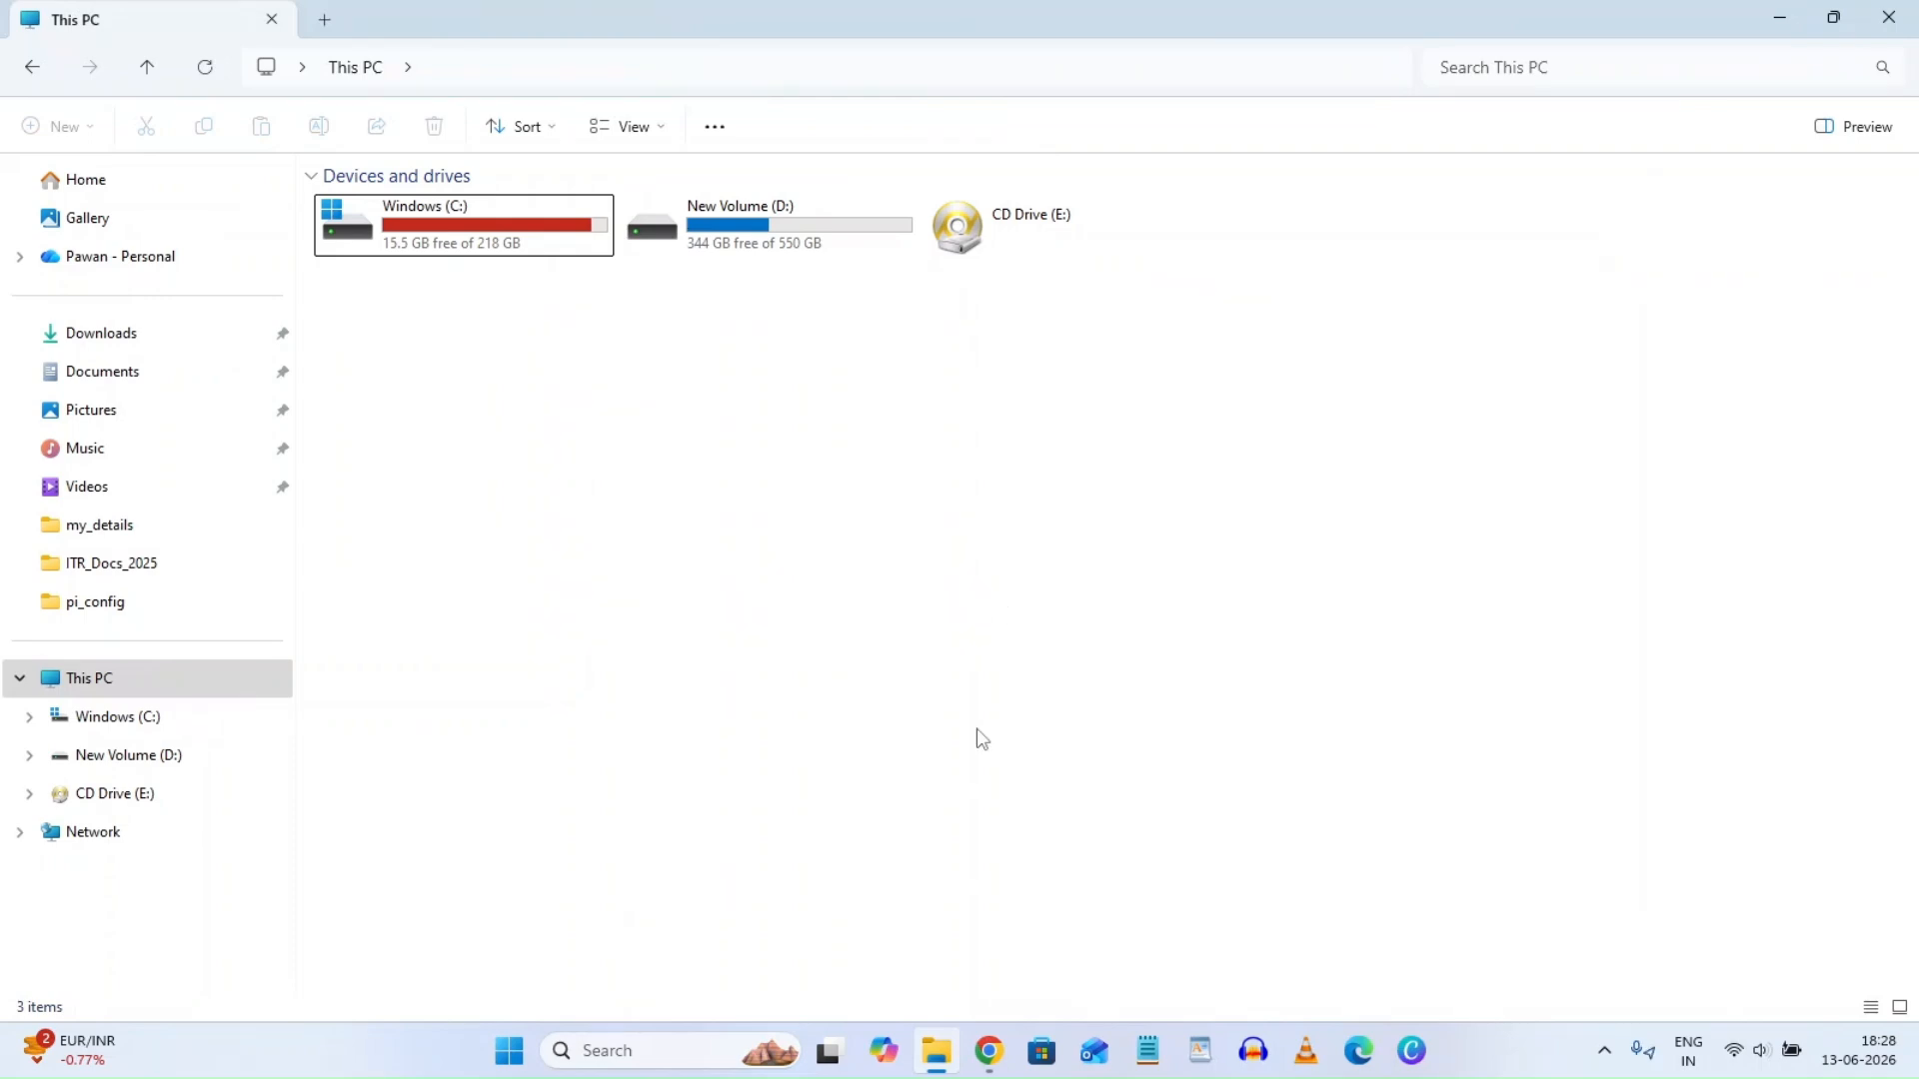
left_click(997, 1057)
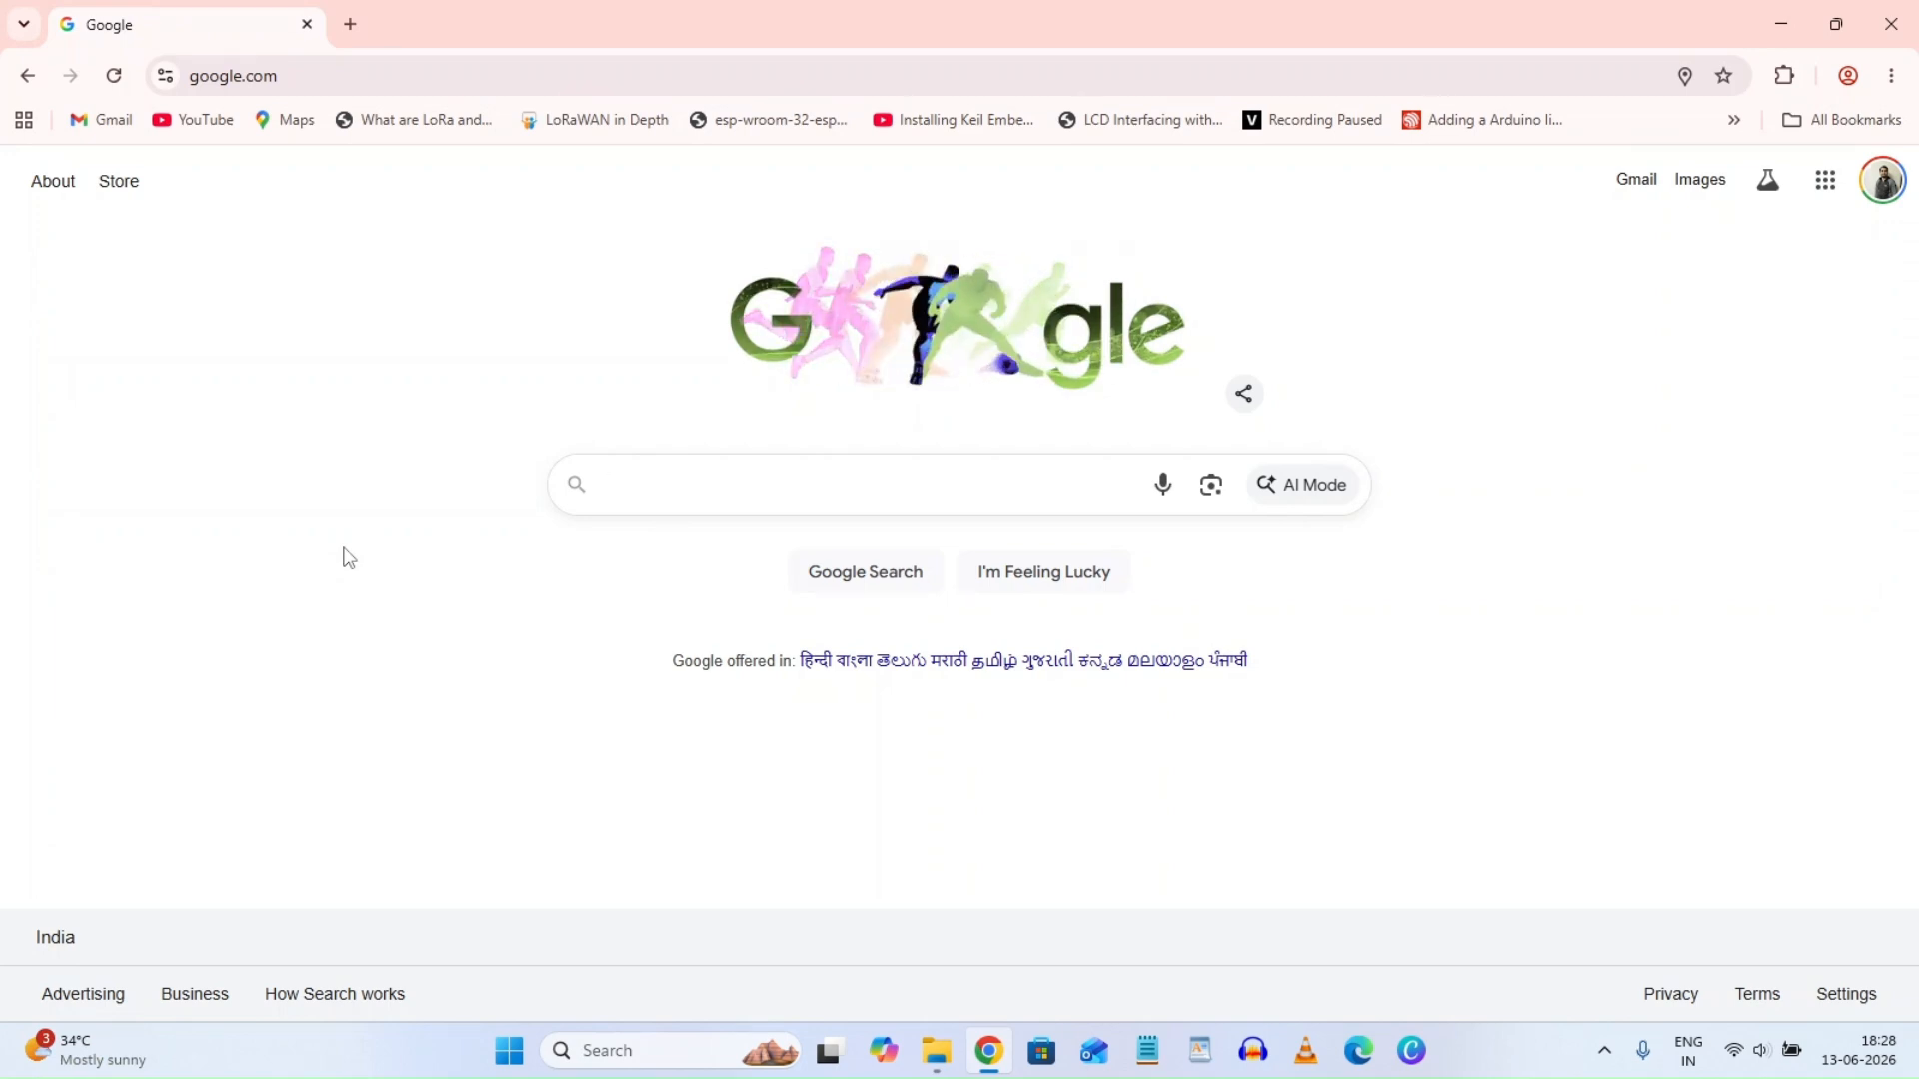
type("m")
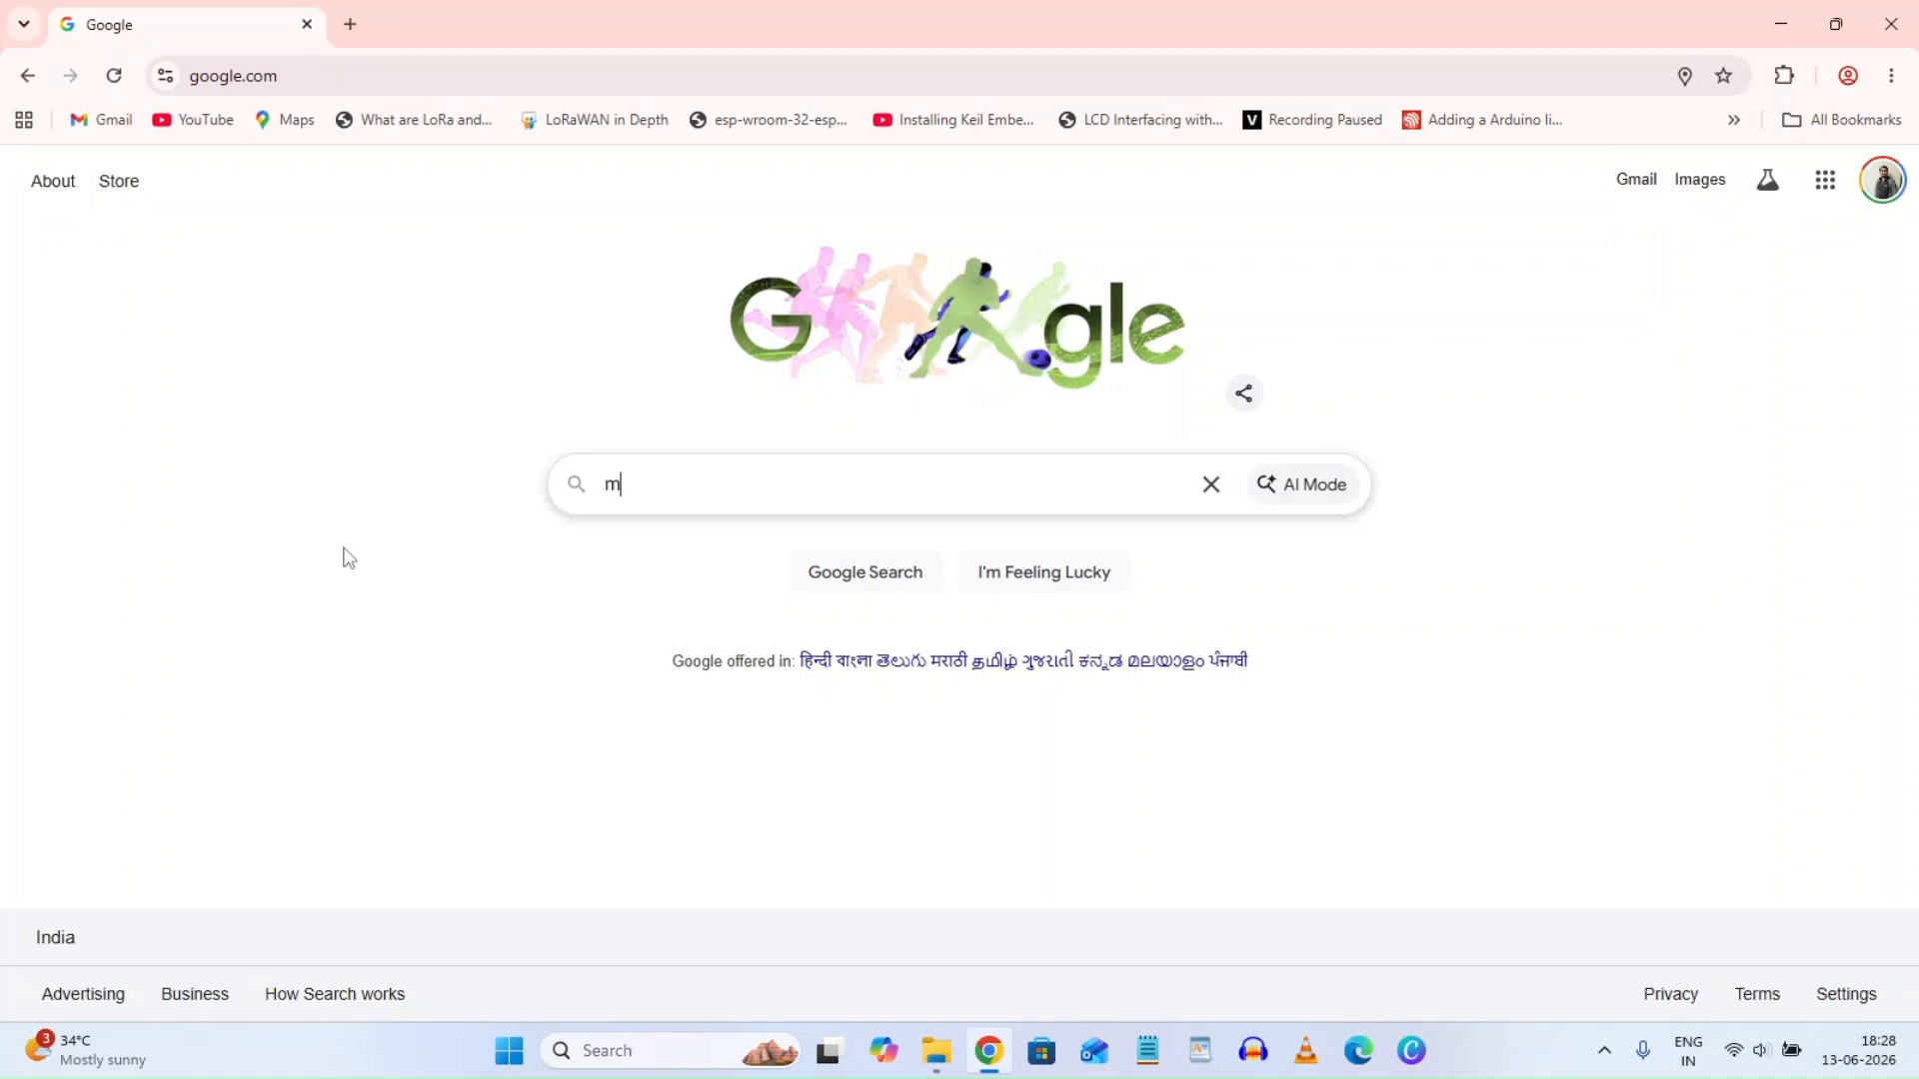
type("ini")
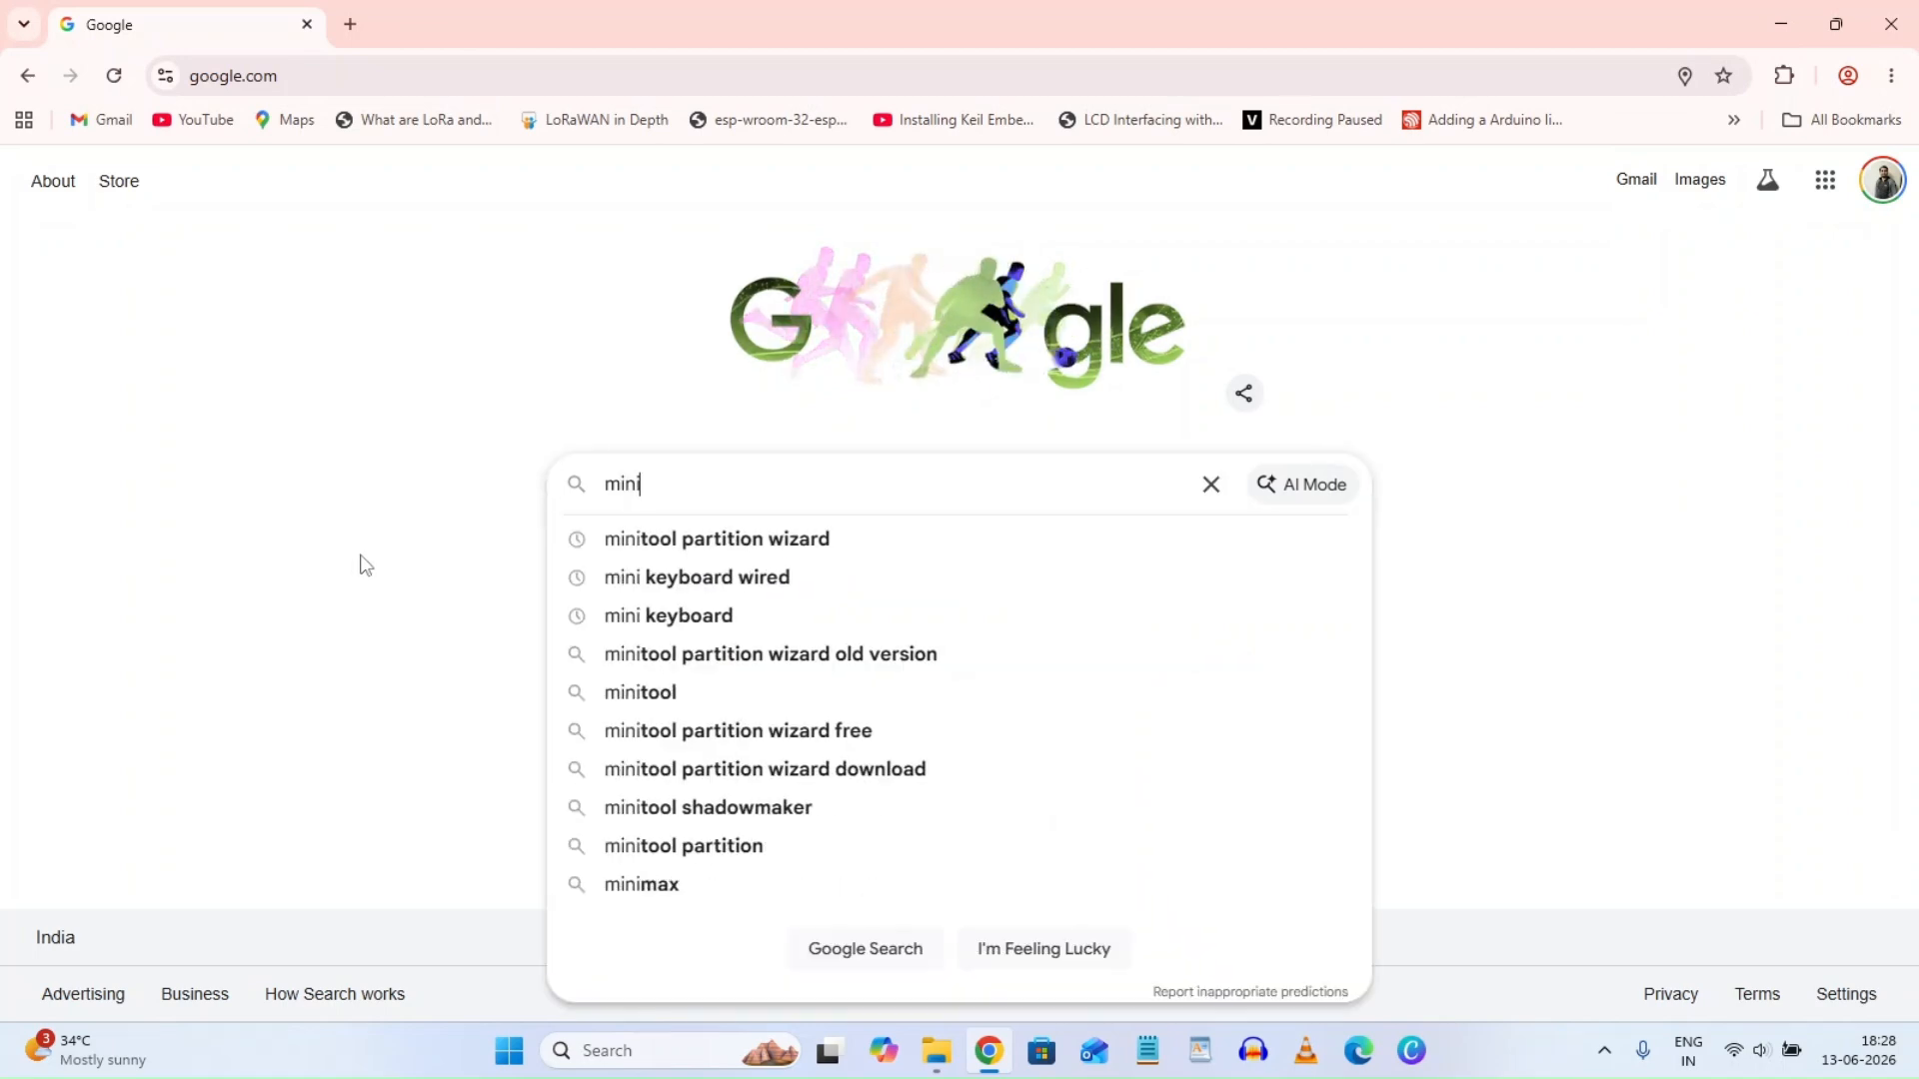
left_click(792, 543)
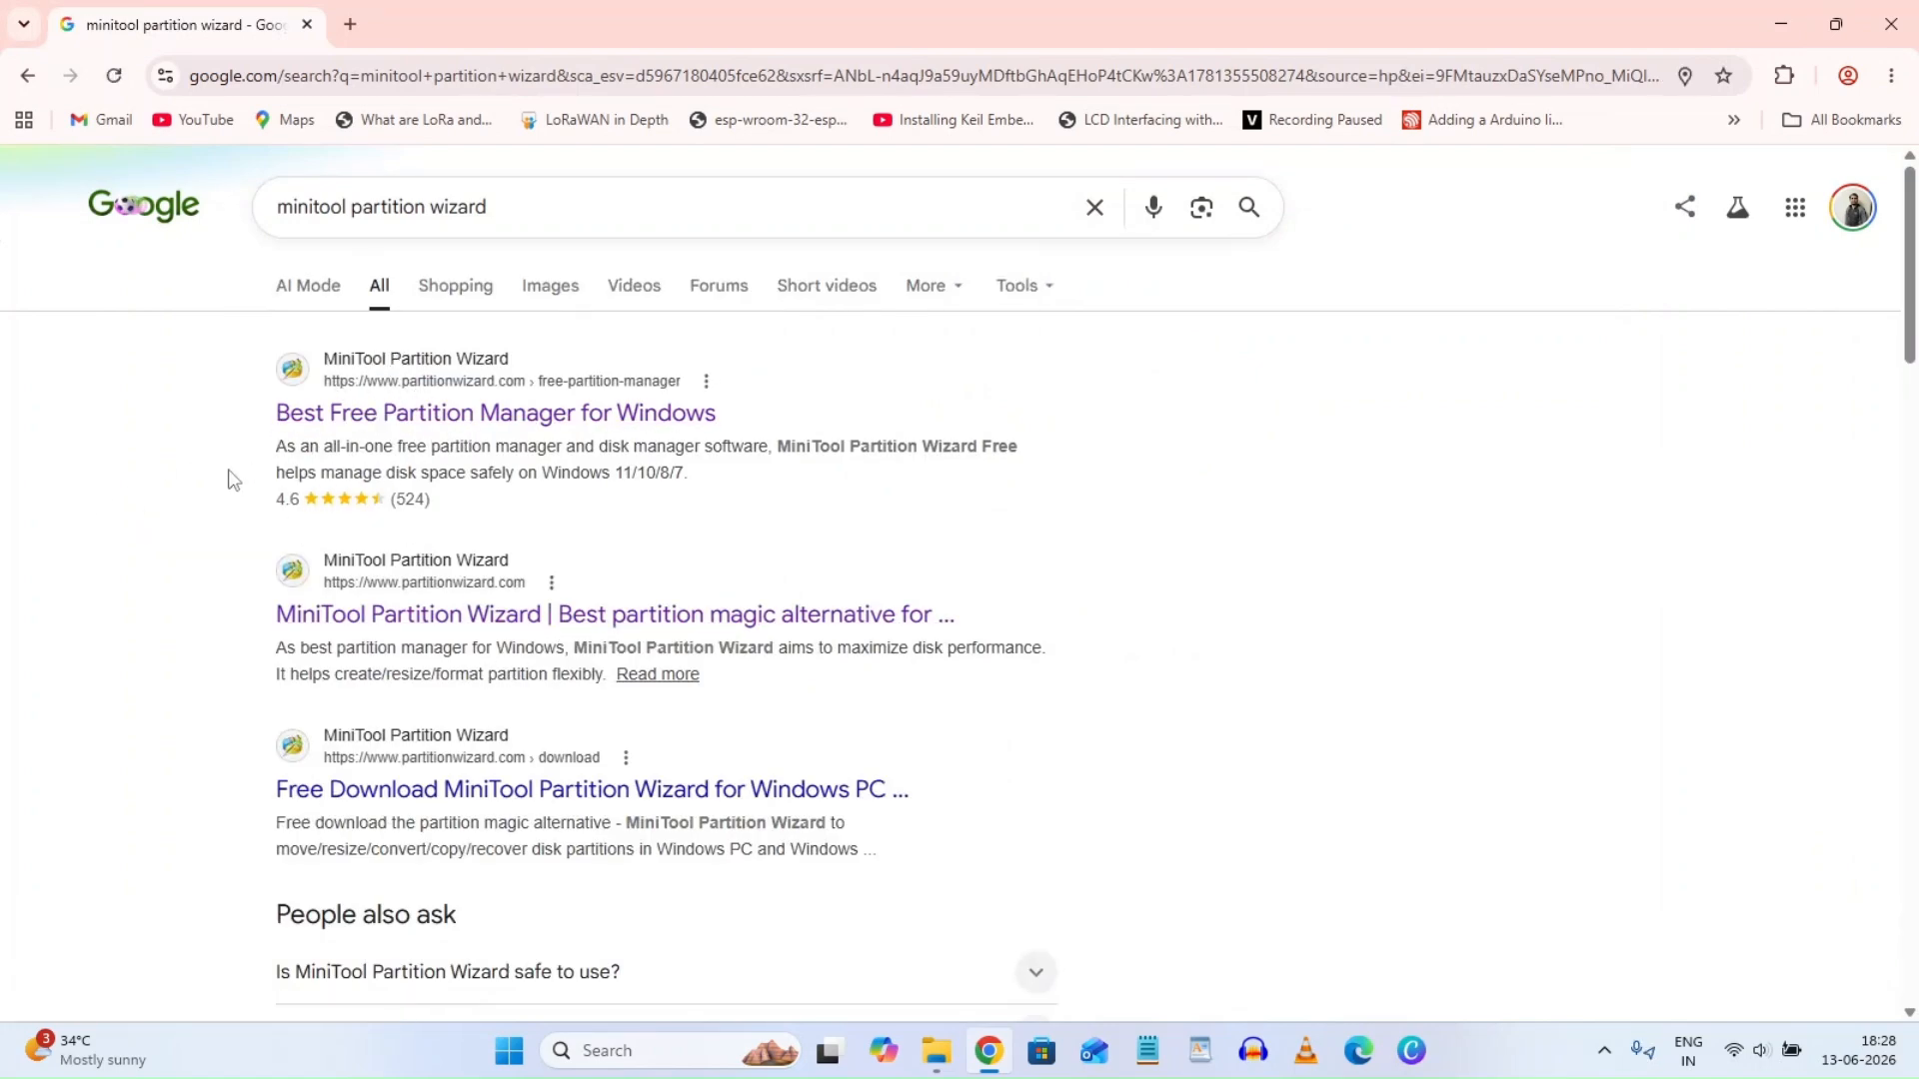
Open the "Best Free Partition Manager for Windows" result in a new tab and download the Free Edition of Partition Wizard
middle_click(365, 418)
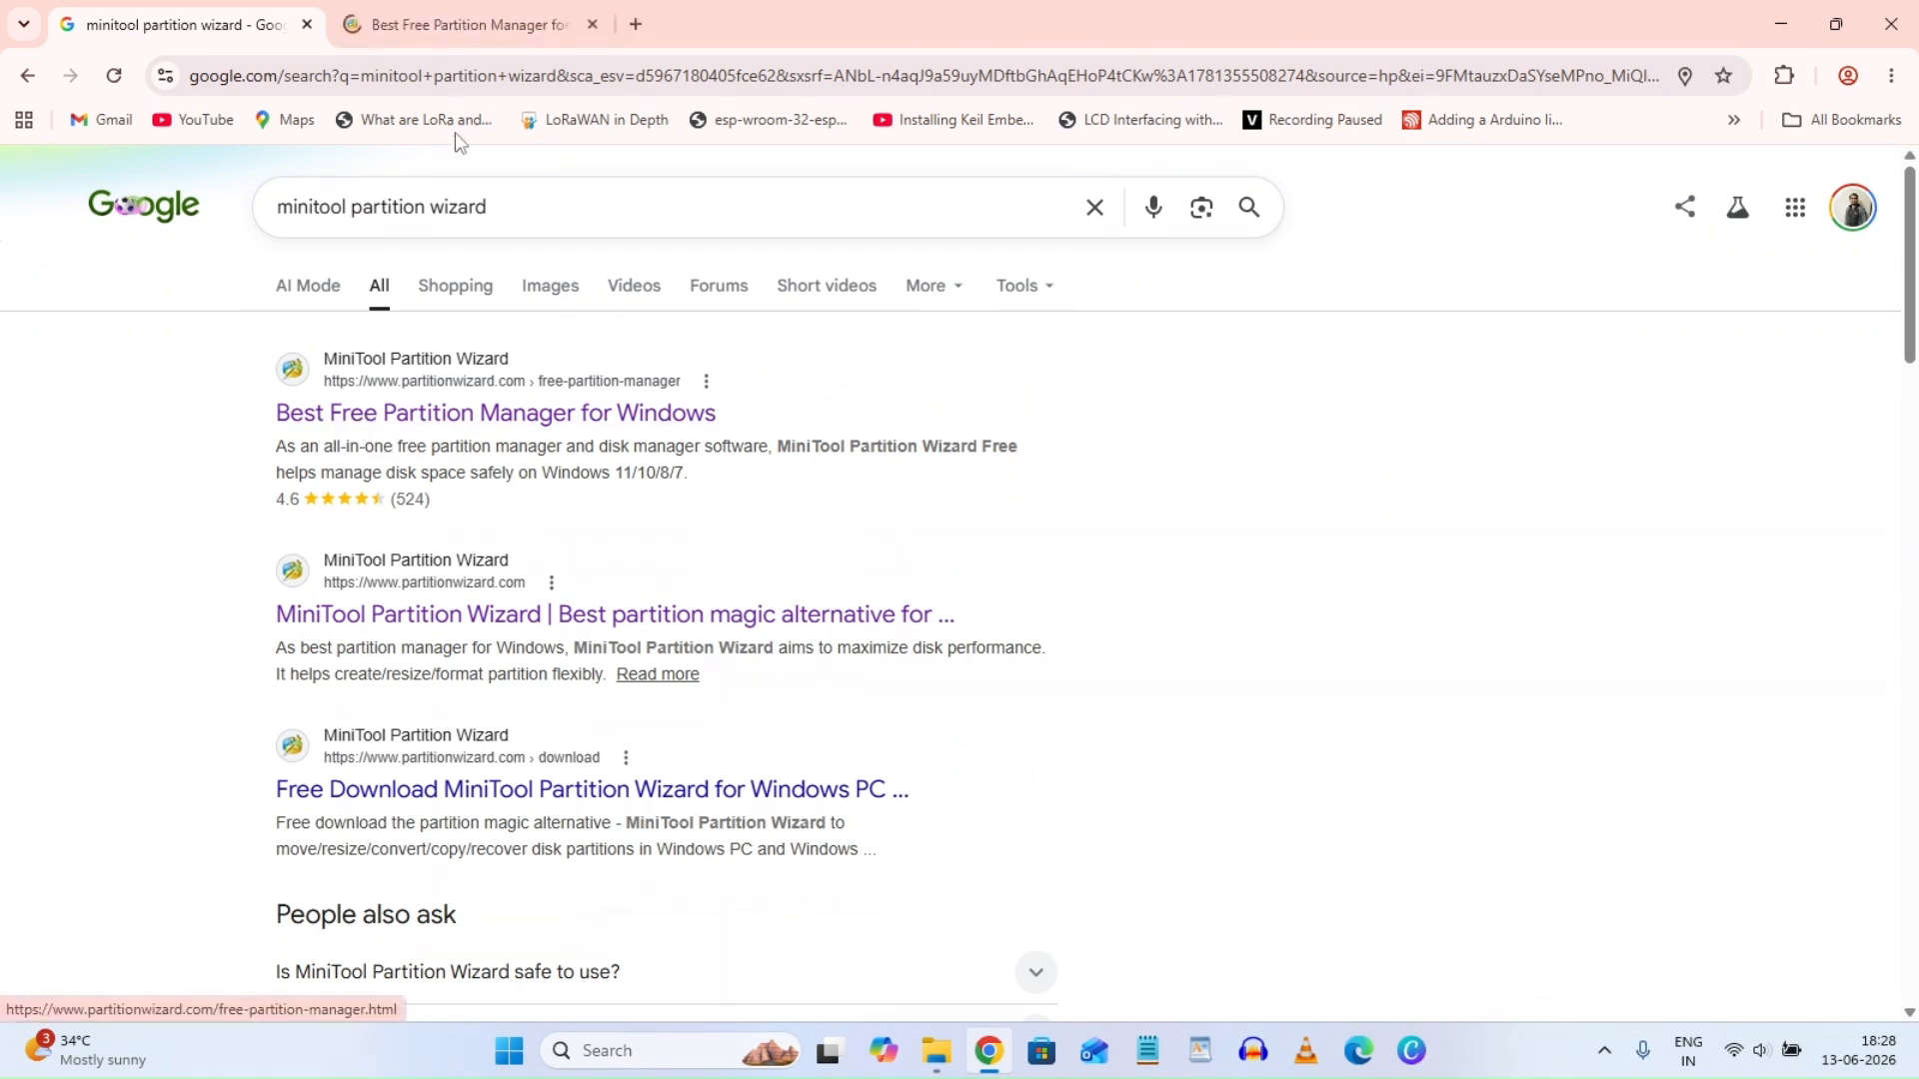
left_click(470, 18)
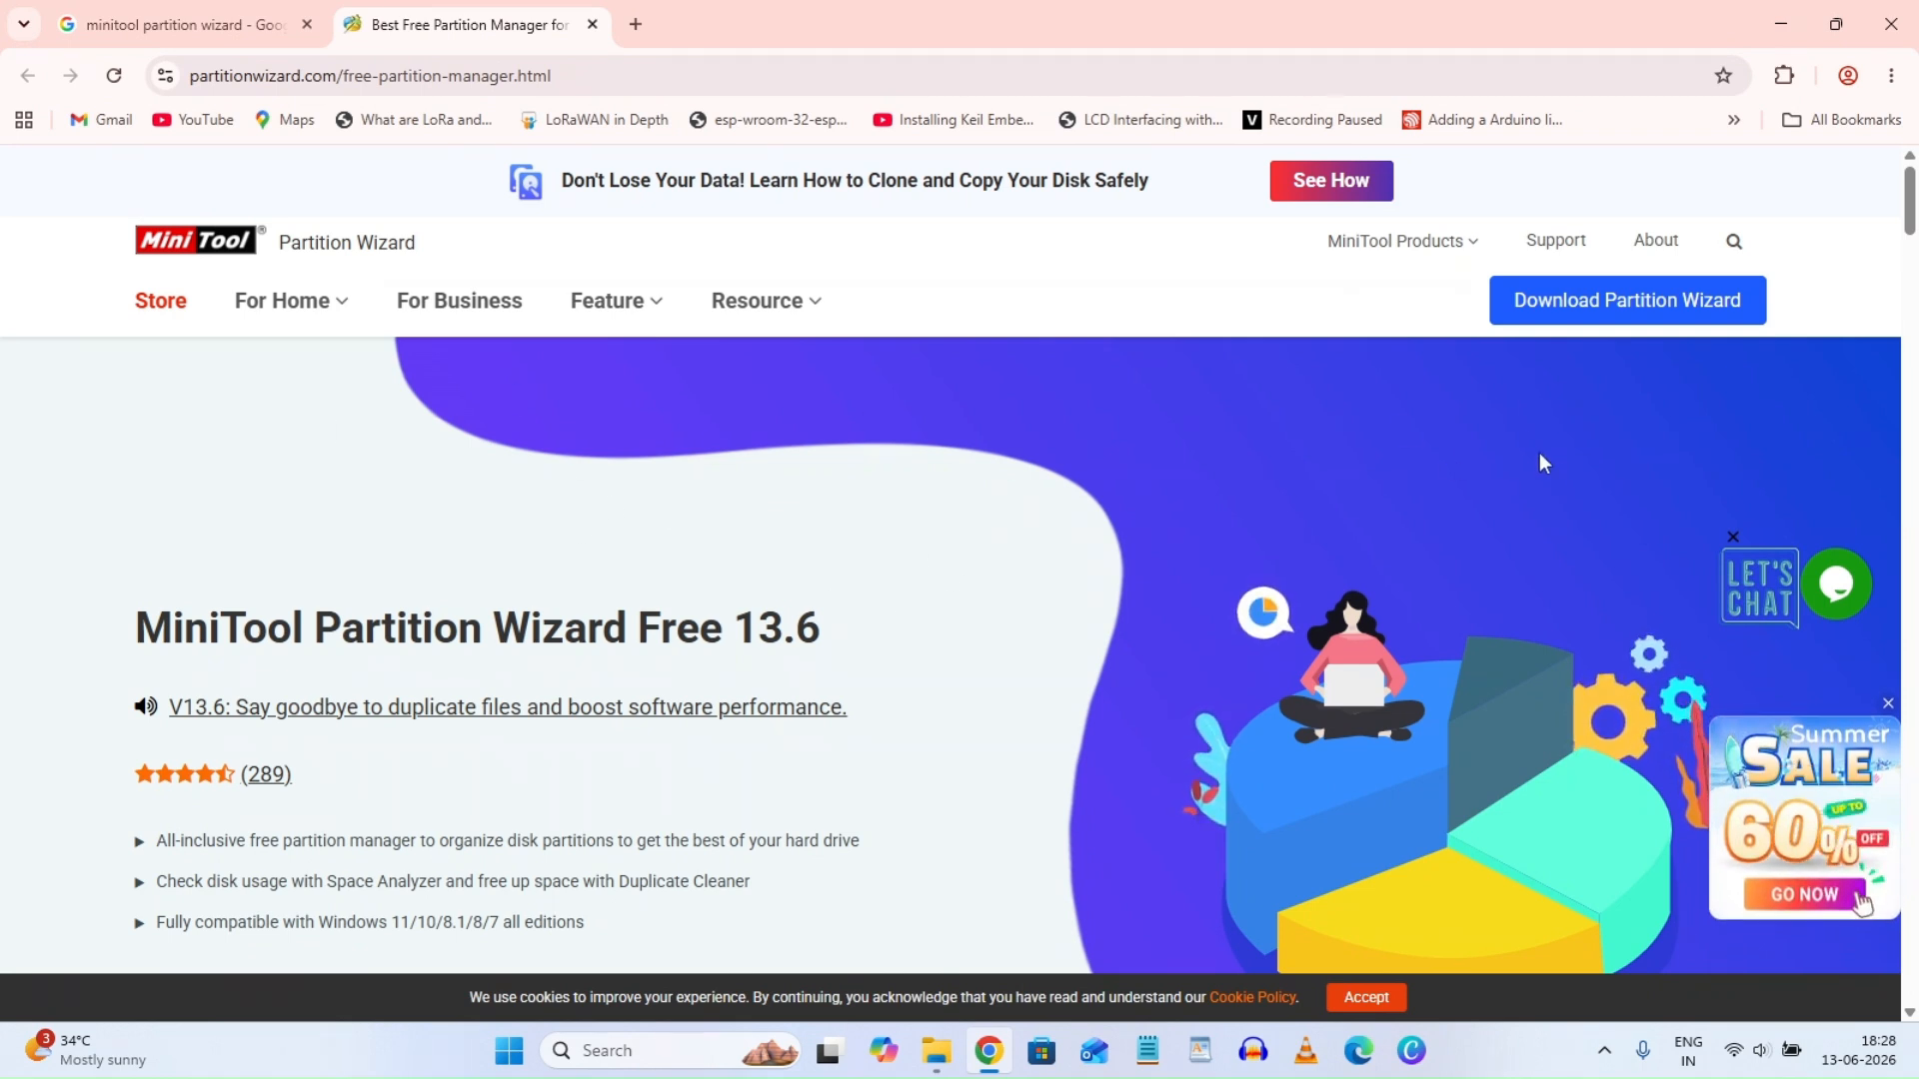
mouse_move(1639, 300)
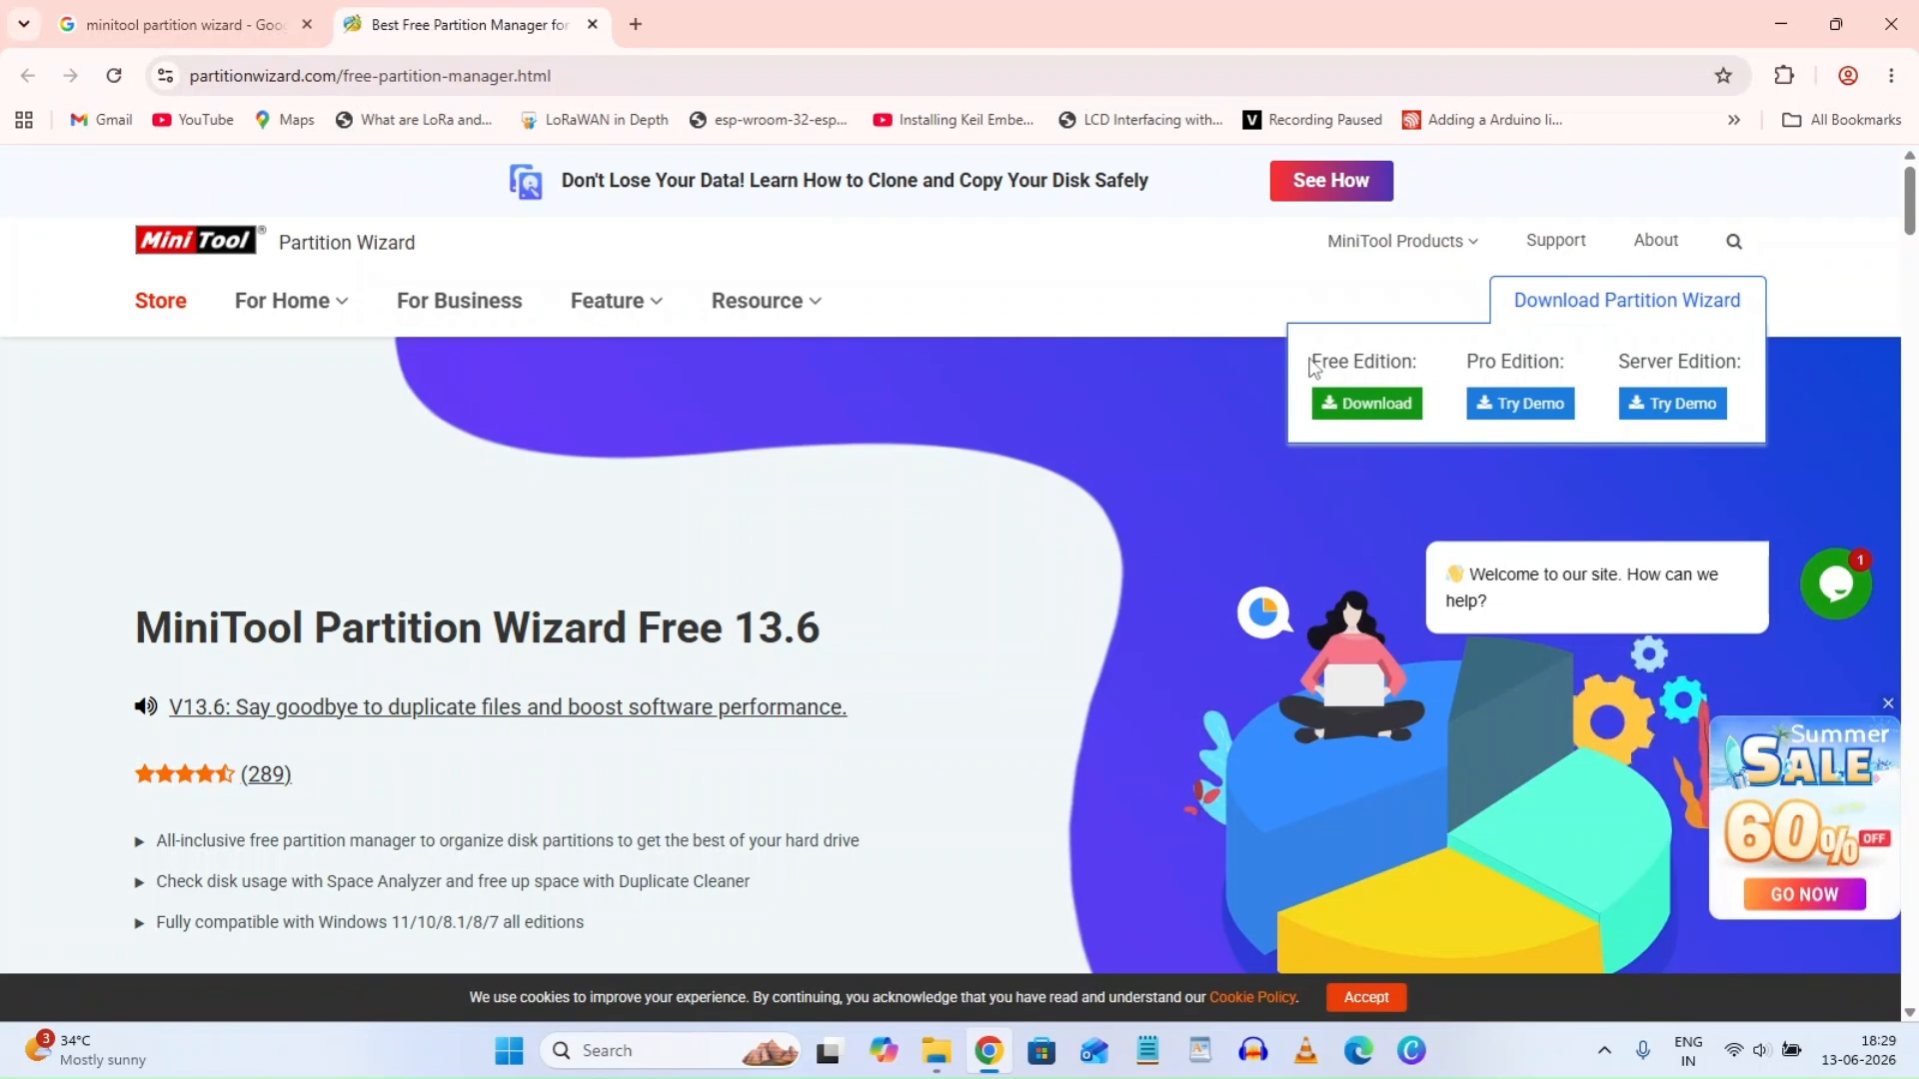
left_click(1374, 403)
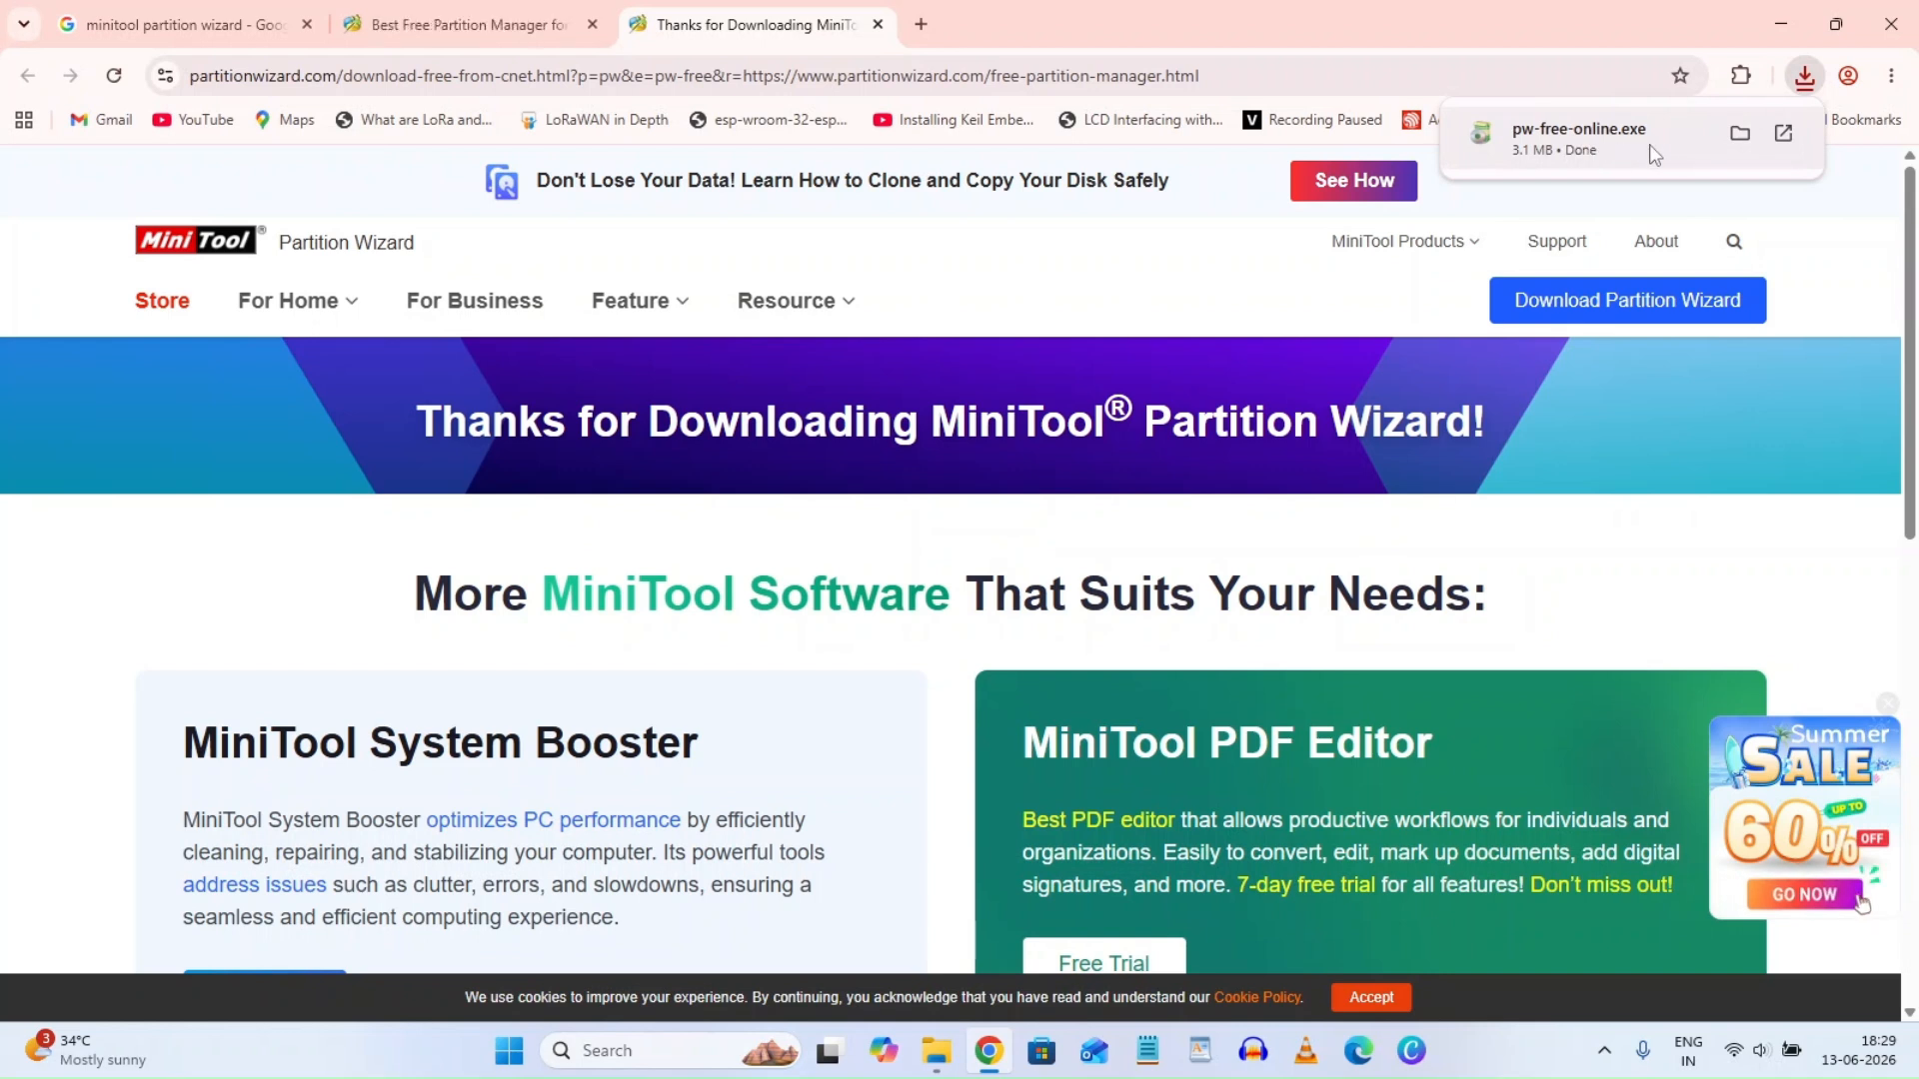
Run the downloaded pw-free-online.exe installer in English and continue with the free edition
left_click(1609, 131)
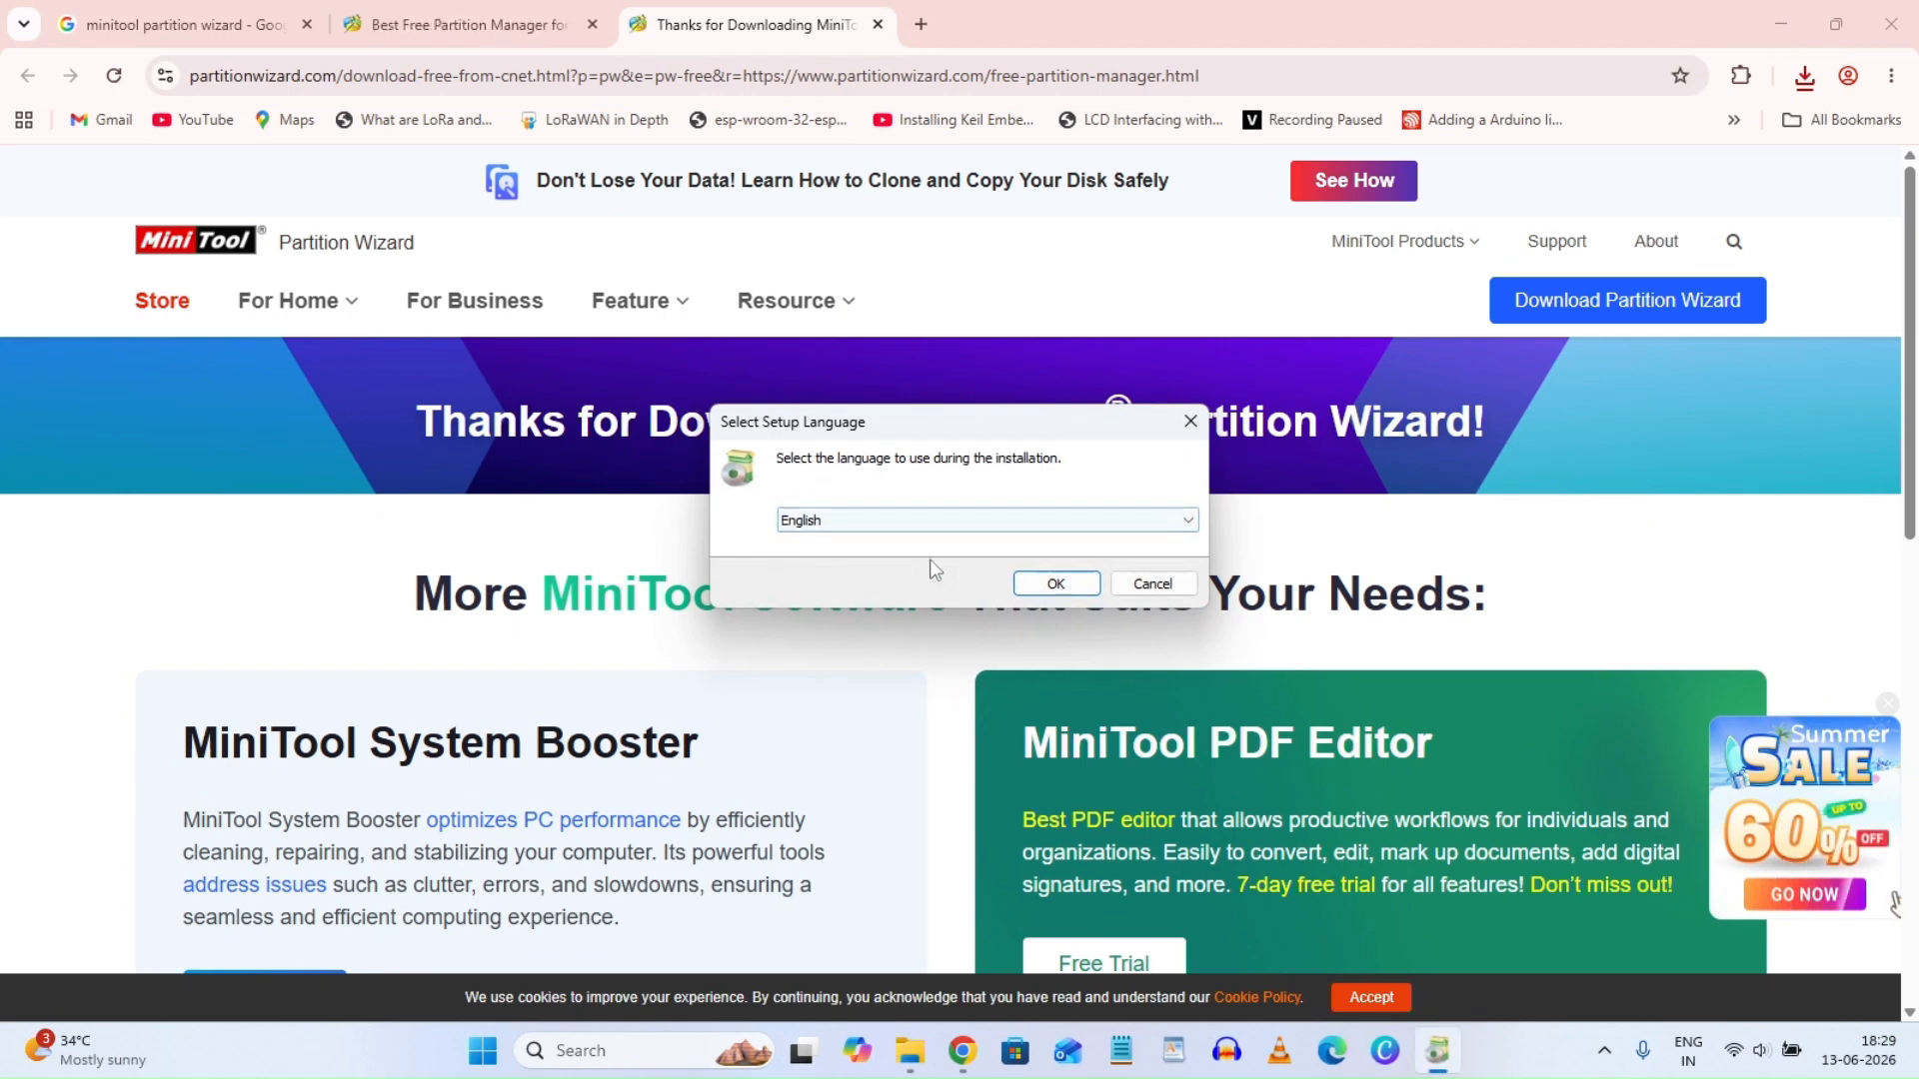
left_click(1057, 584)
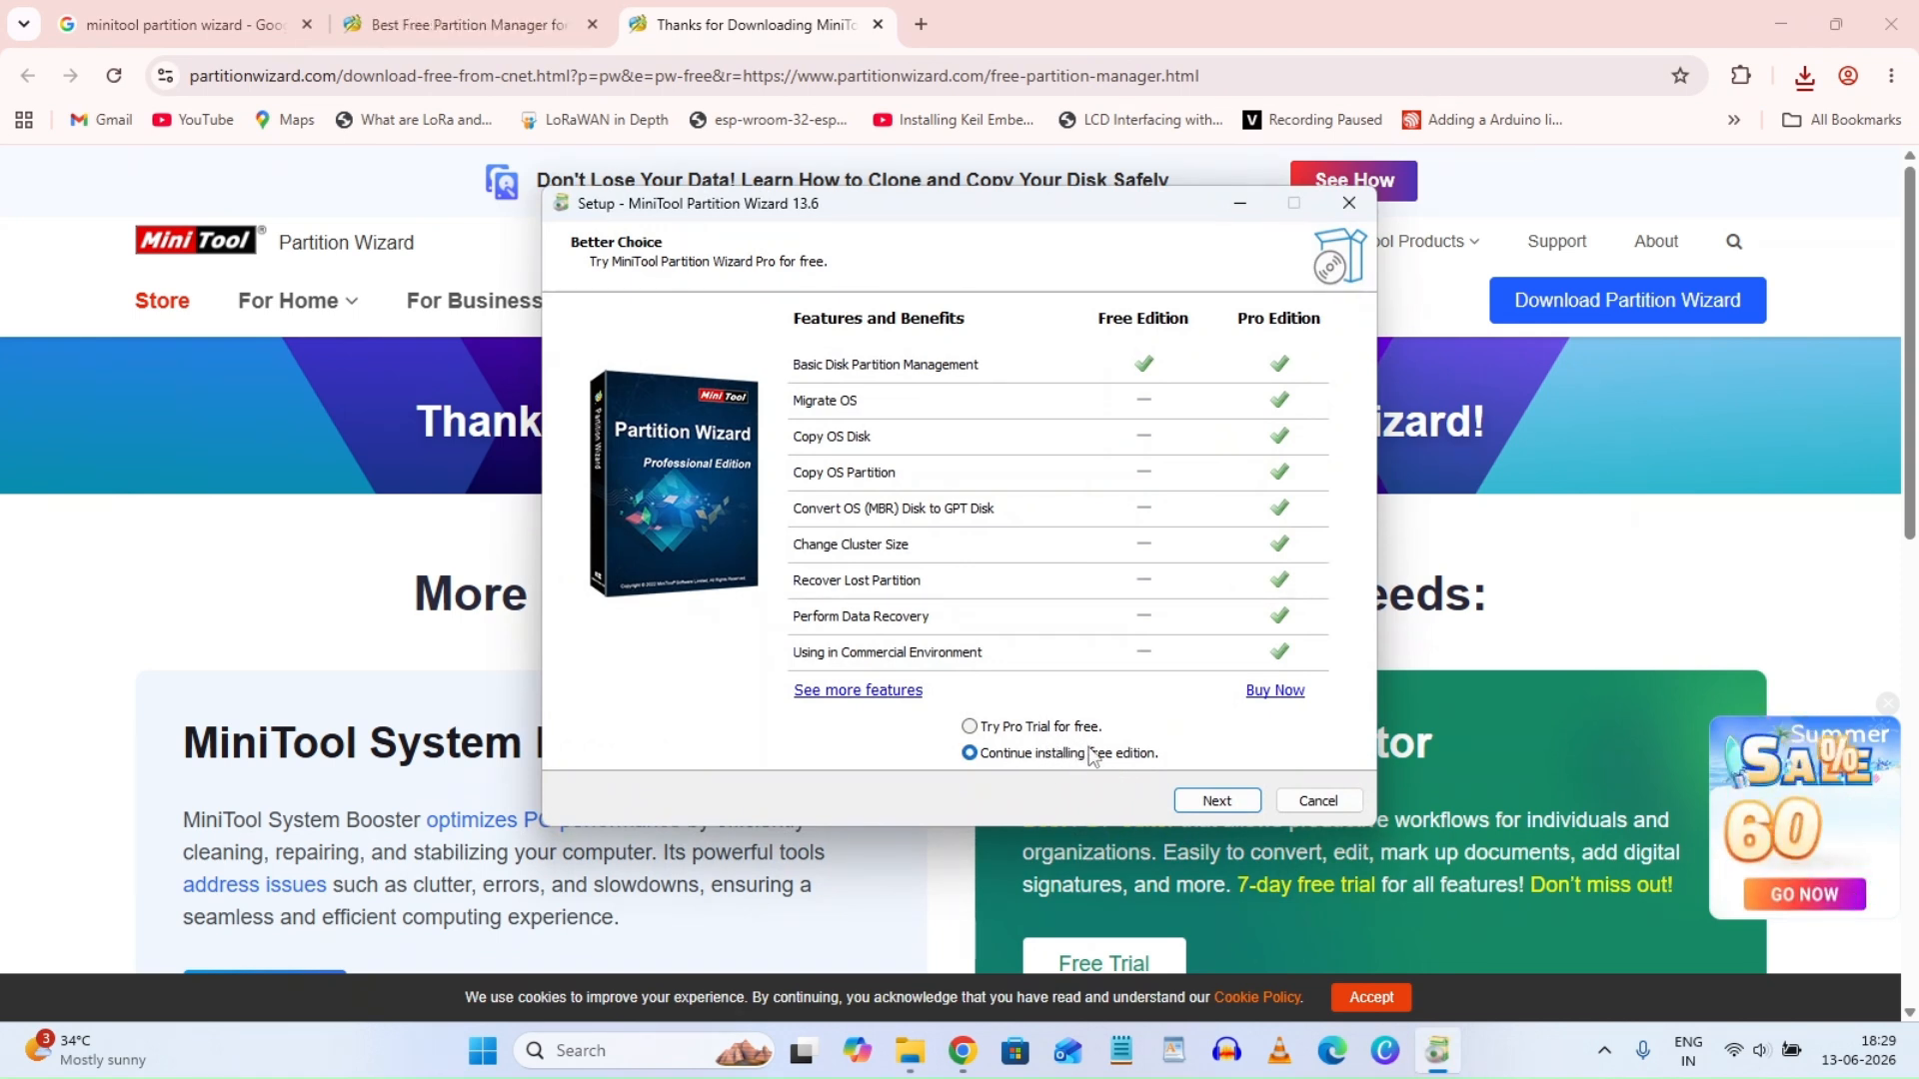
left_click(1219, 802)
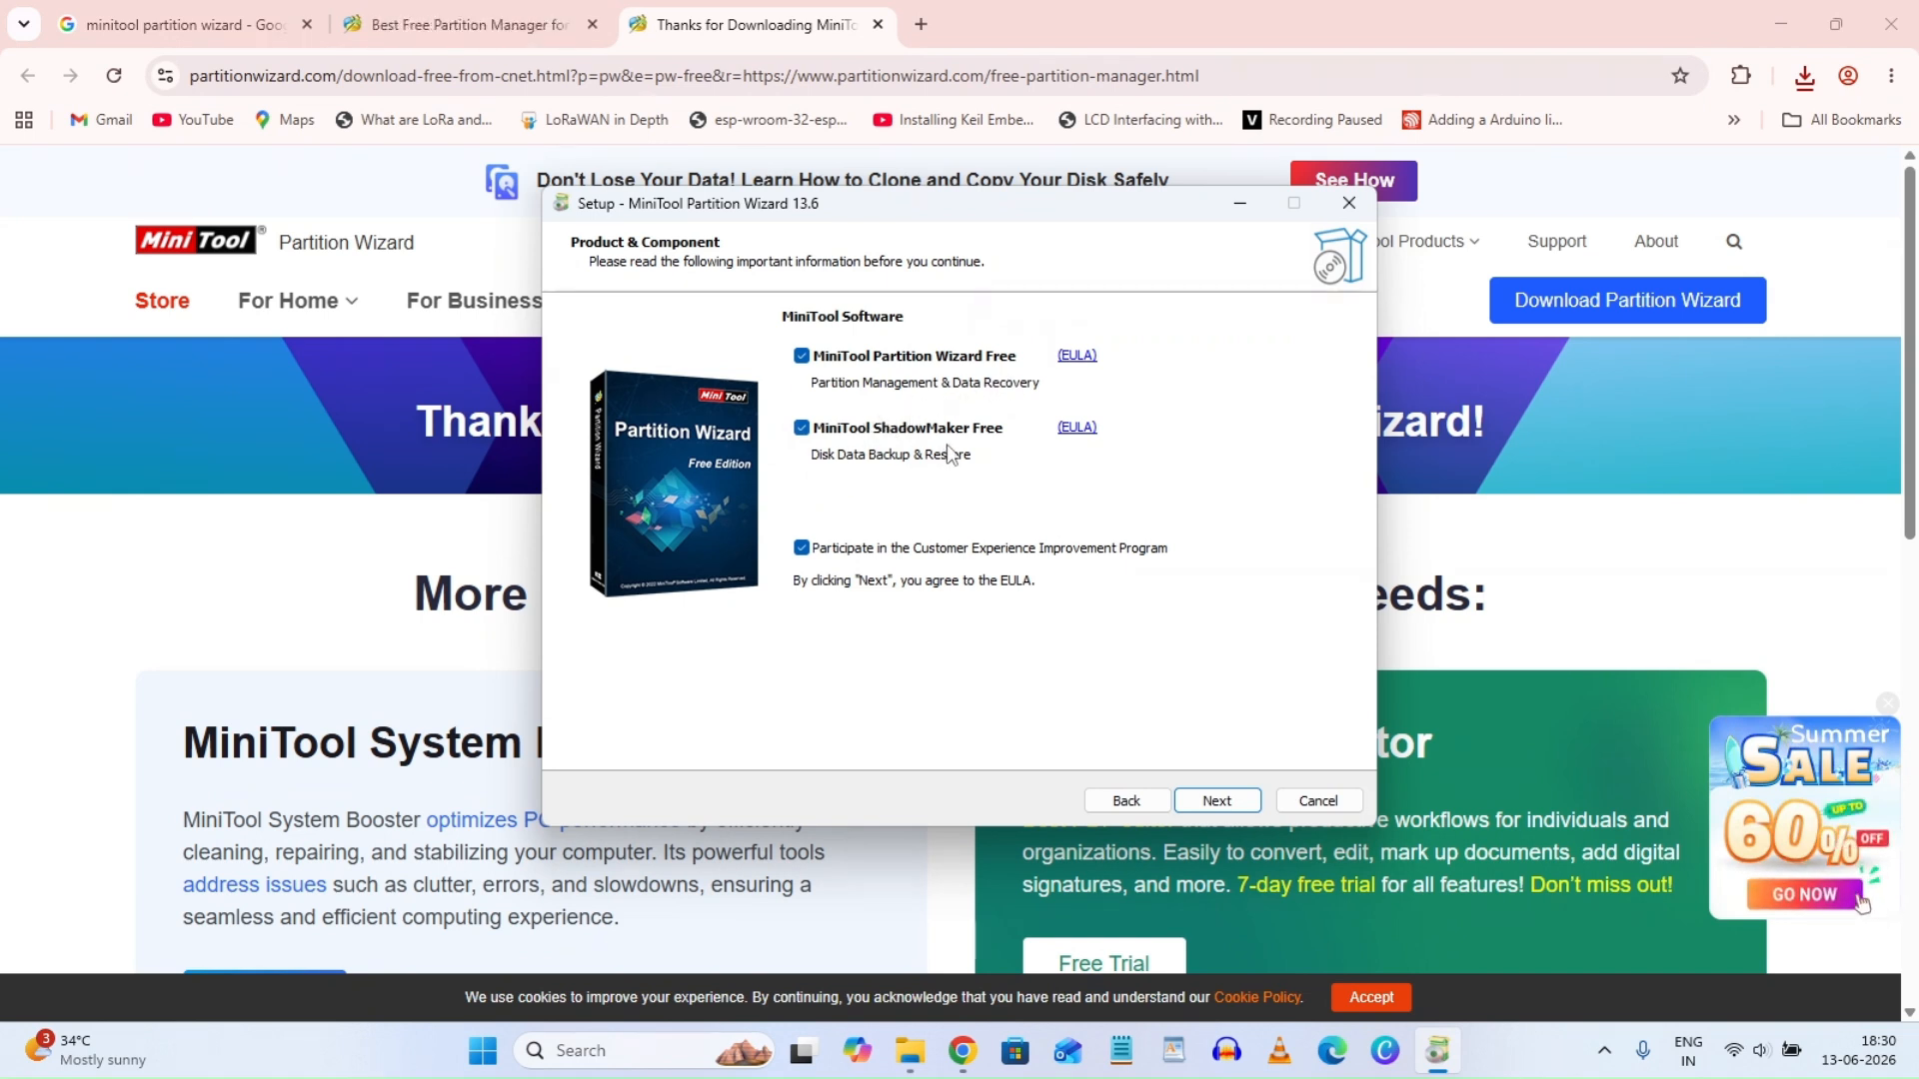
Exclude MiniTool ShadowMaker Free and the Customer Experience Improvement Program, install to the default folder, and finish setup with Partition Wizard launching
left_click(802, 430)
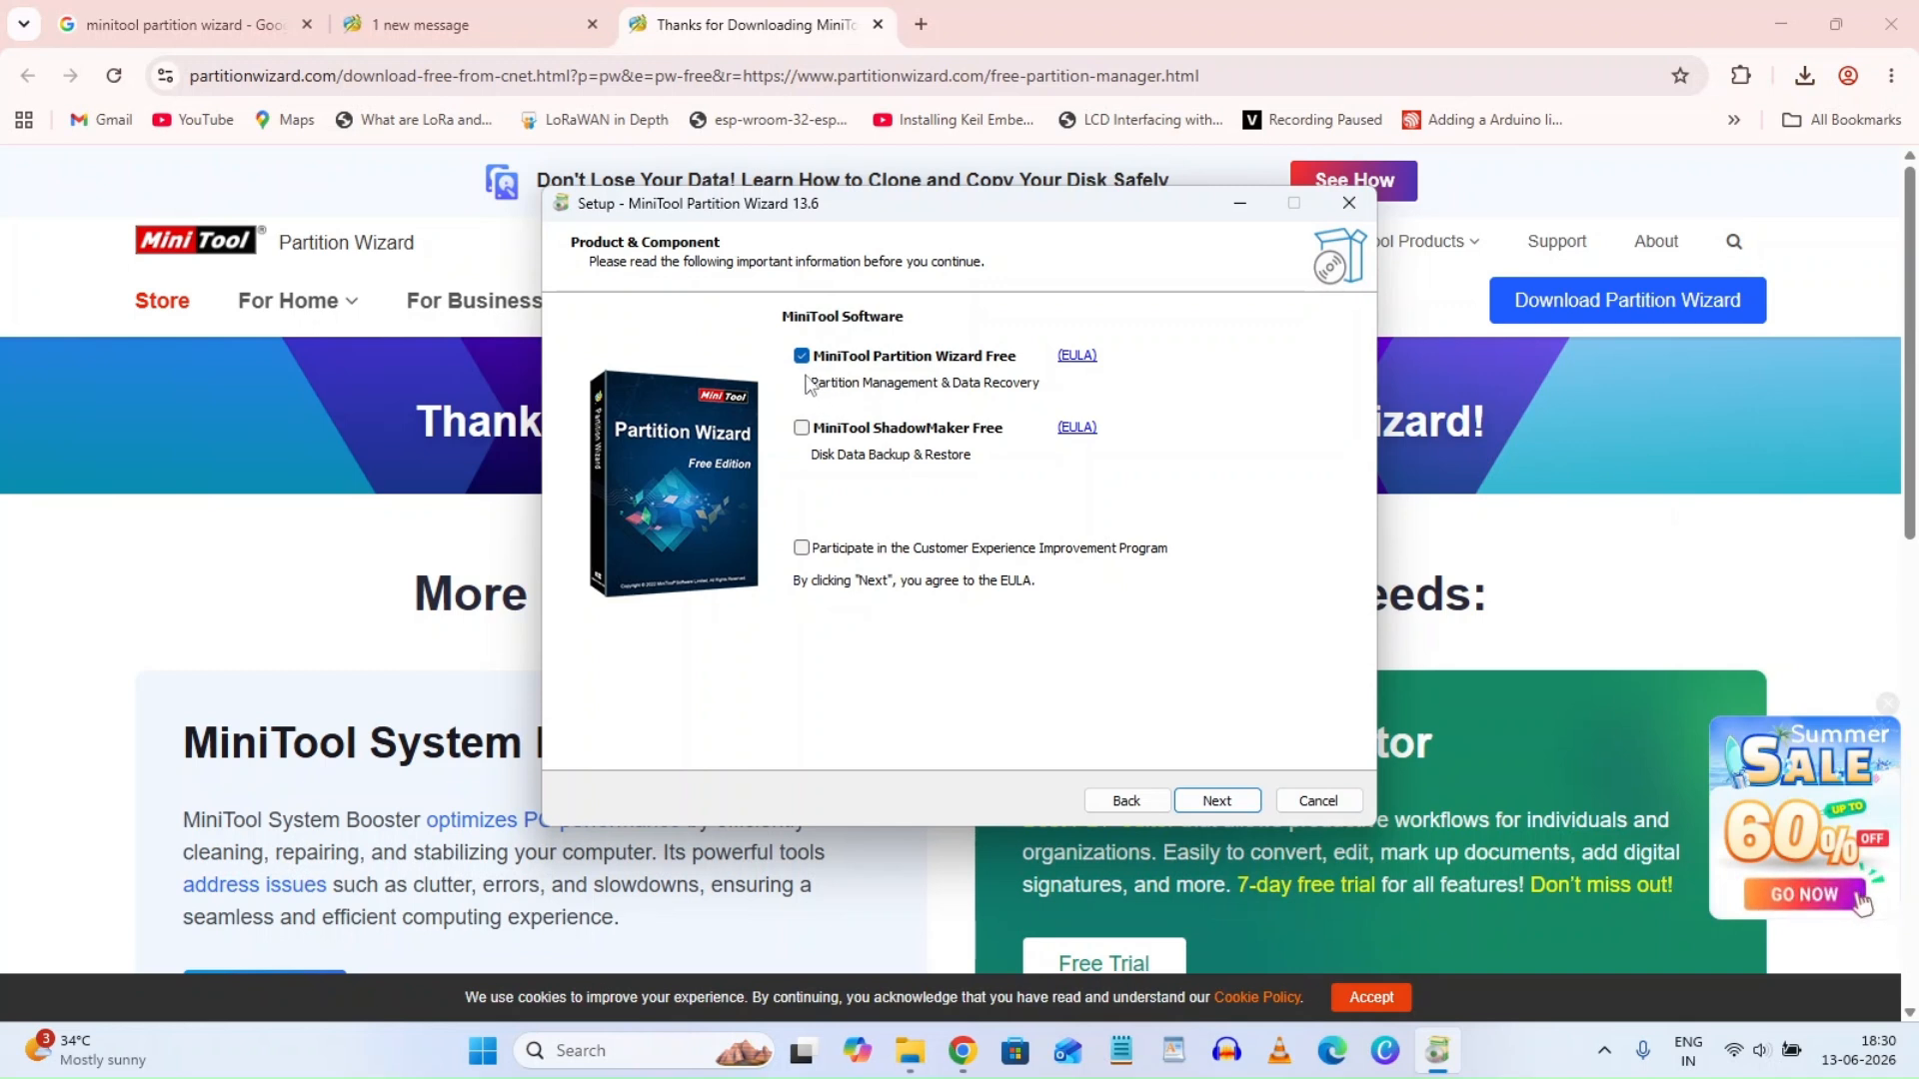
left_click(1217, 802)
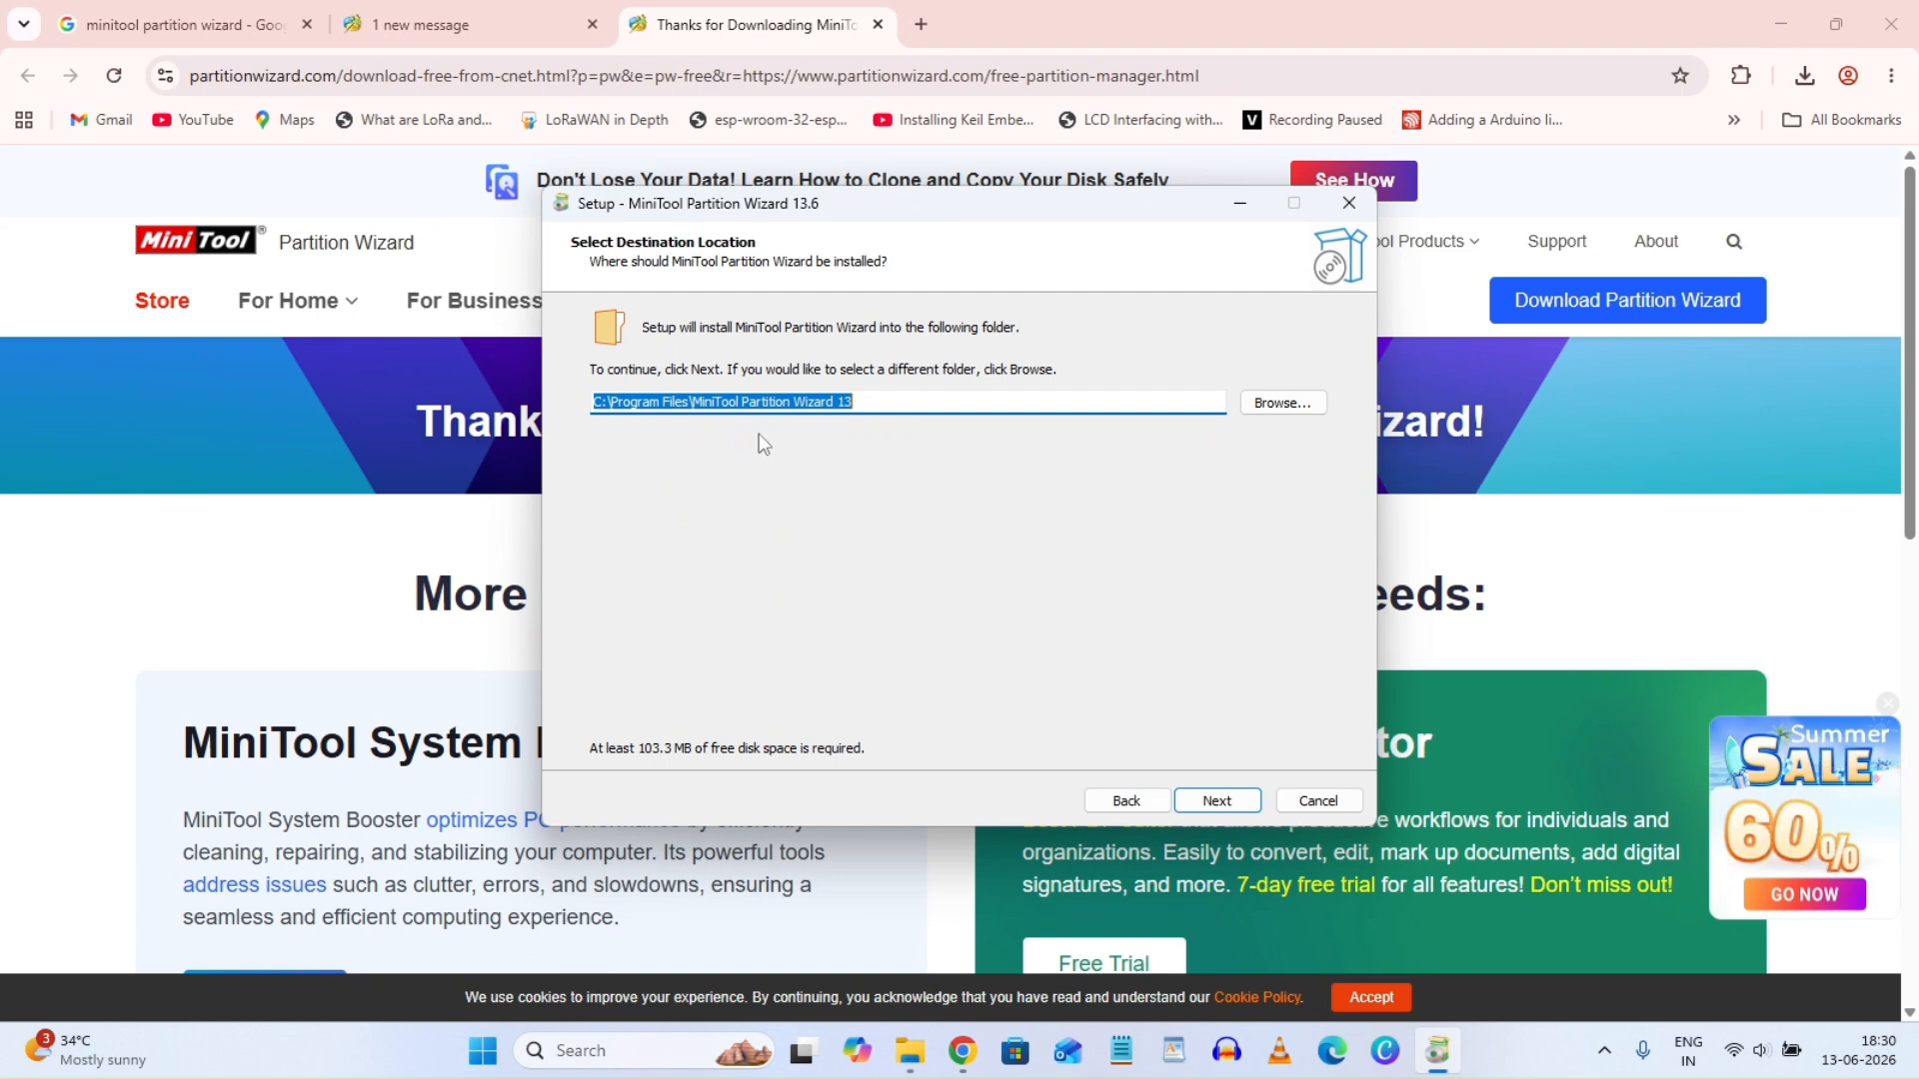
left_click(1217, 800)
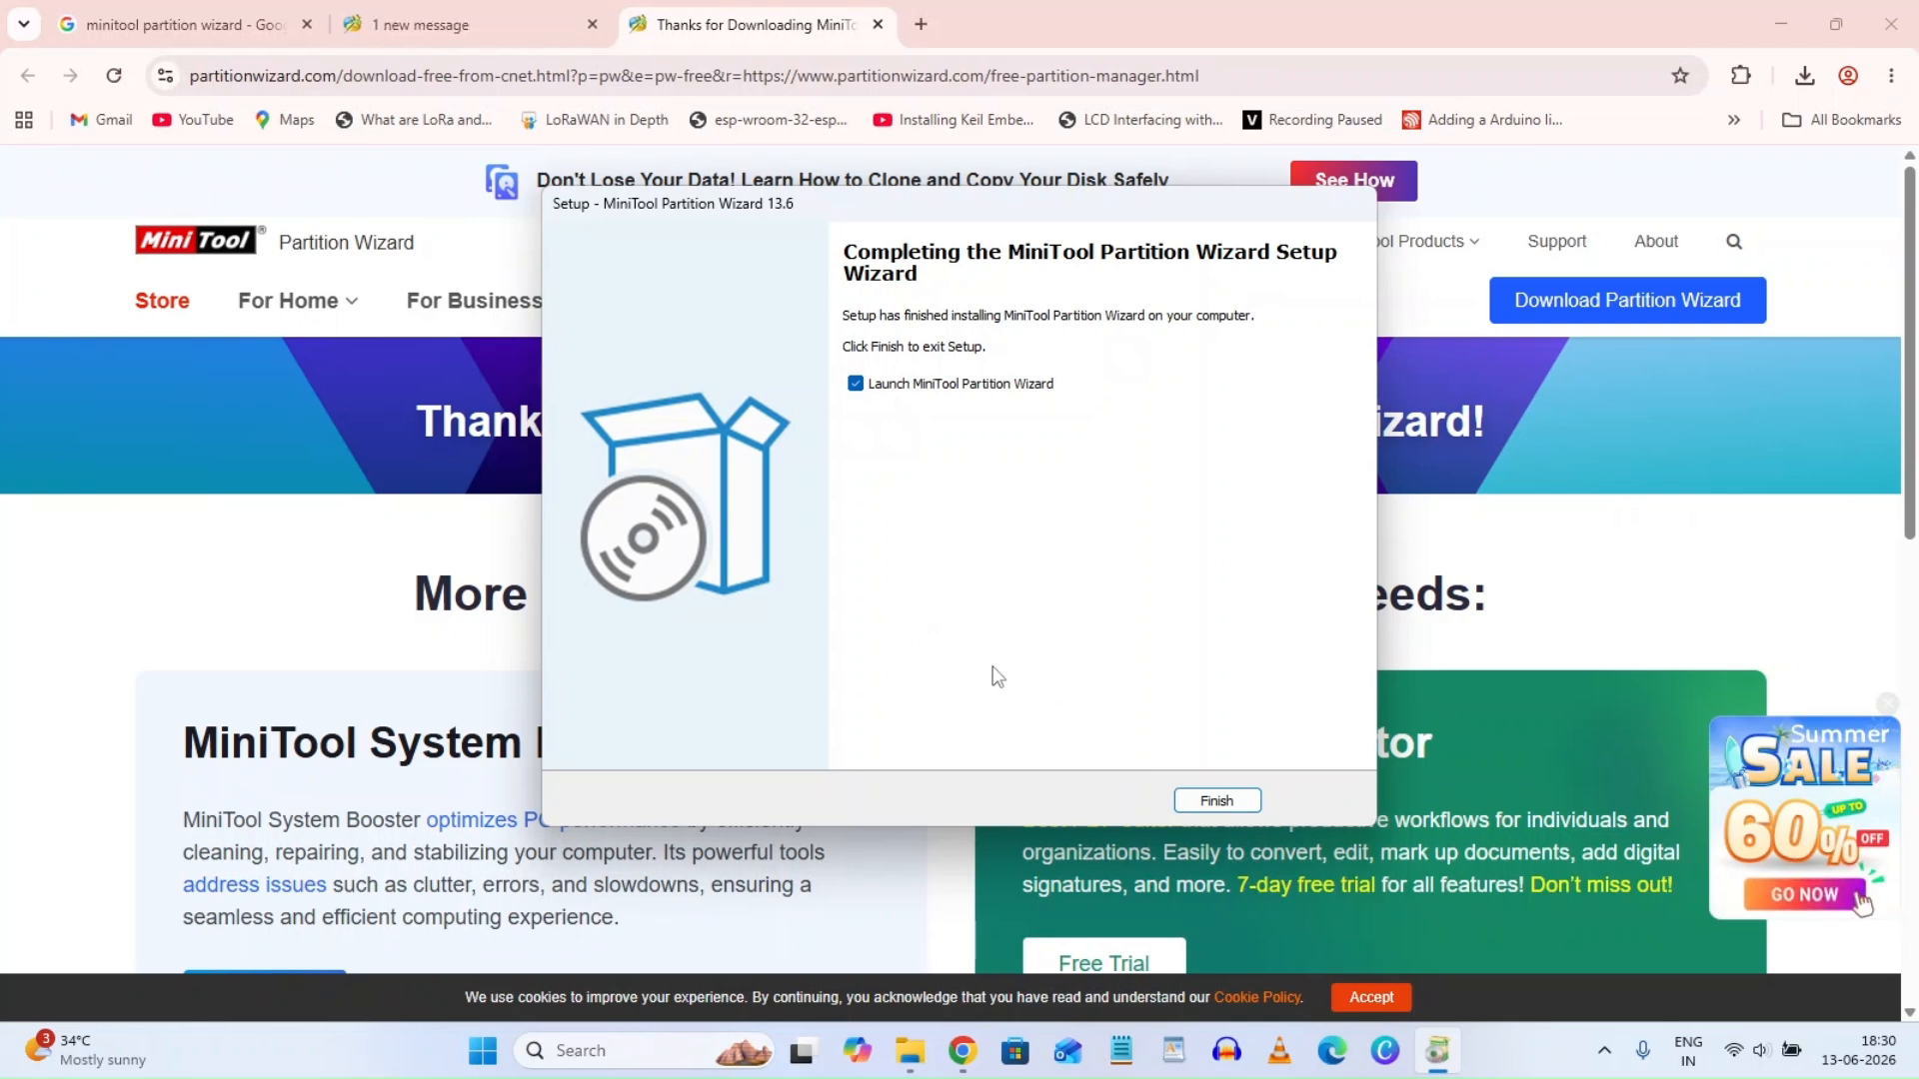
left_click(1217, 801)
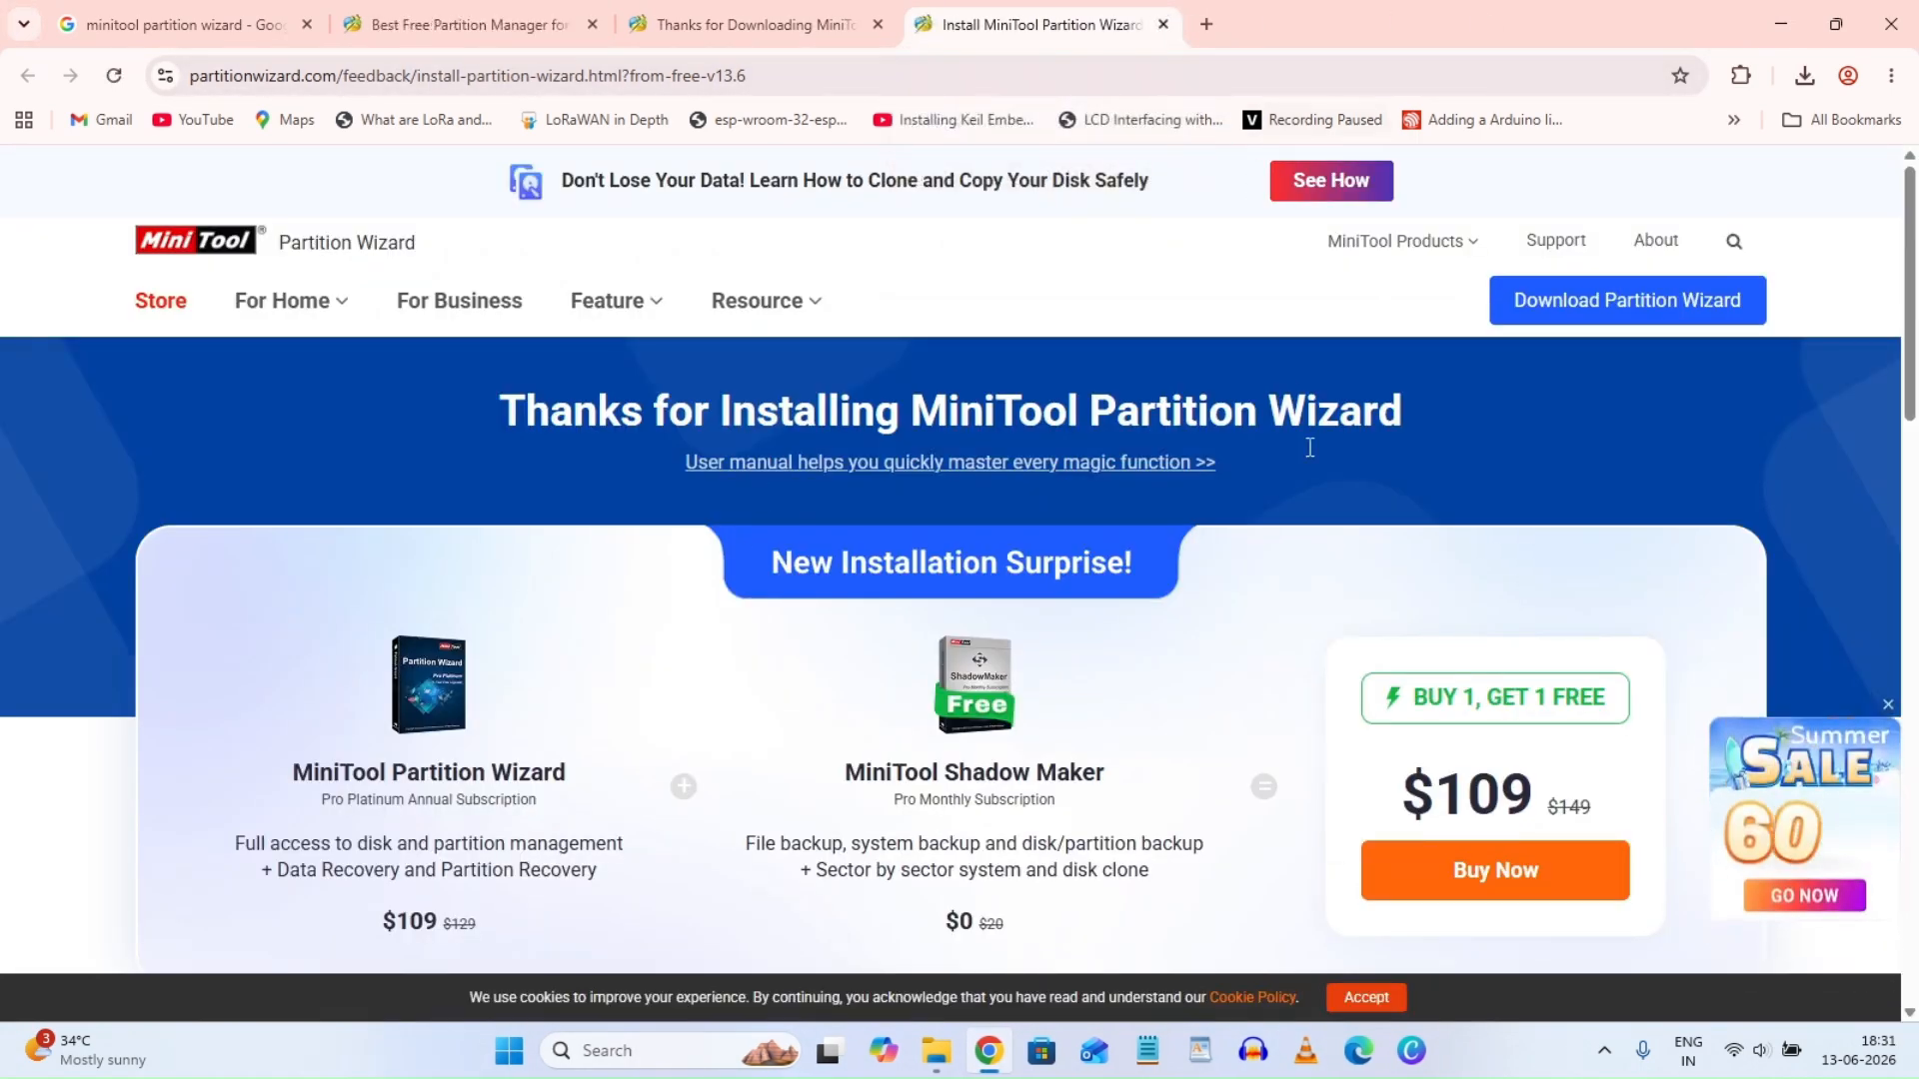
Close the post-install web page, switch to MiniTool Partition Wizard, maximize its window and dismiss the sale message
left_click(1162, 24)
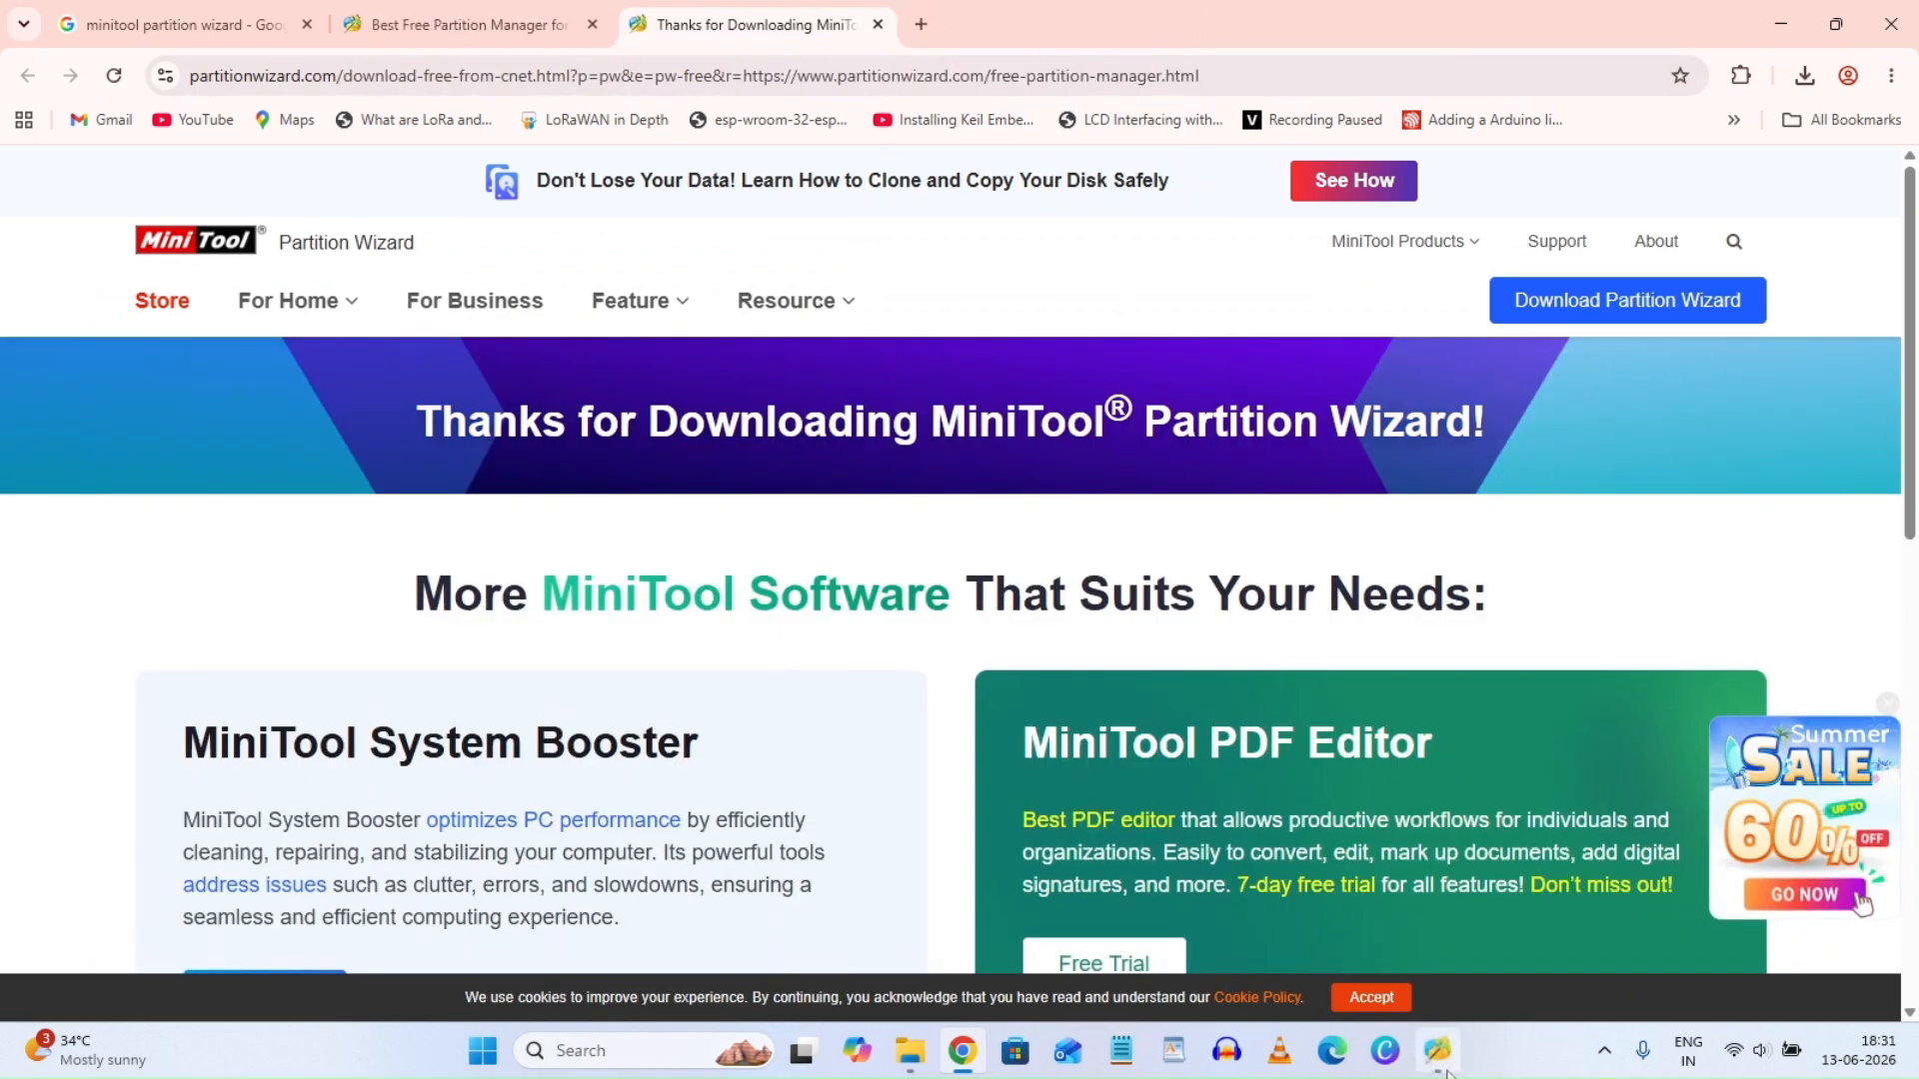
left_click(1439, 1057)
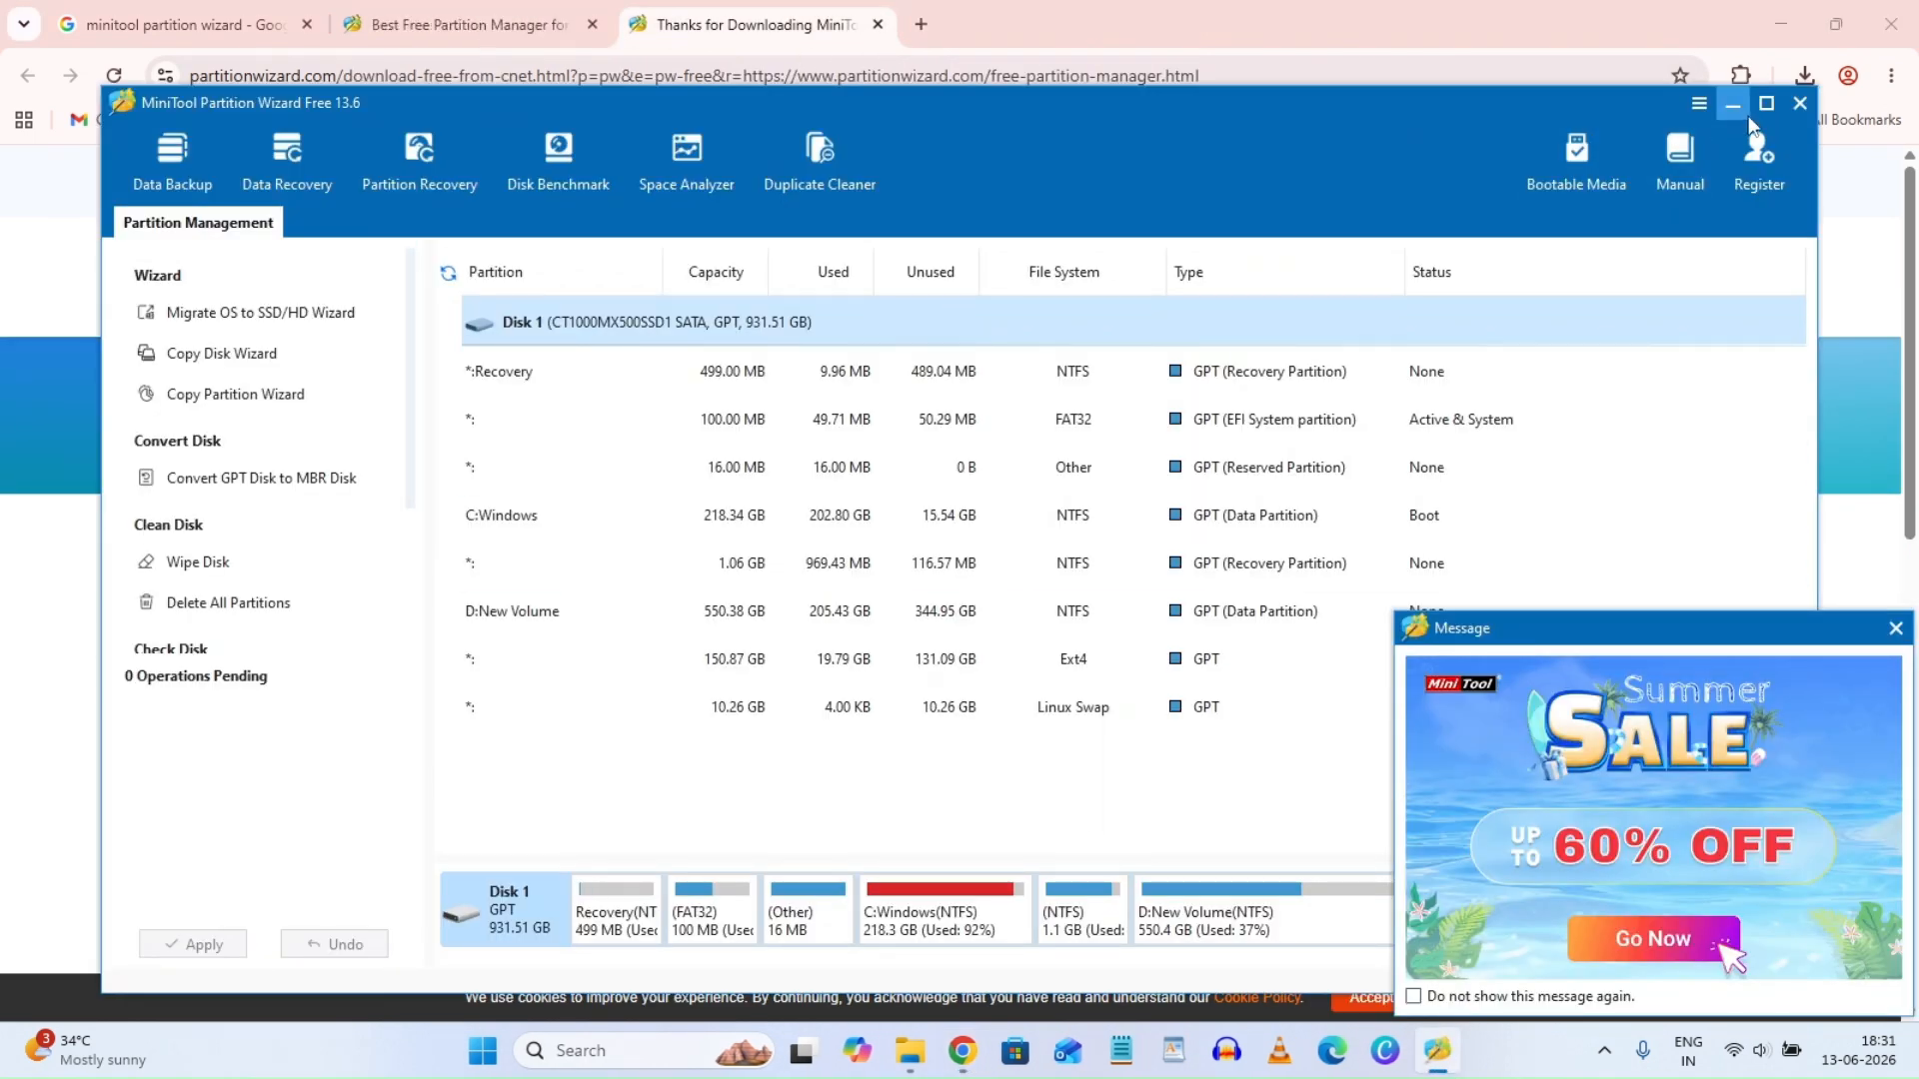
left_click(1762, 104)
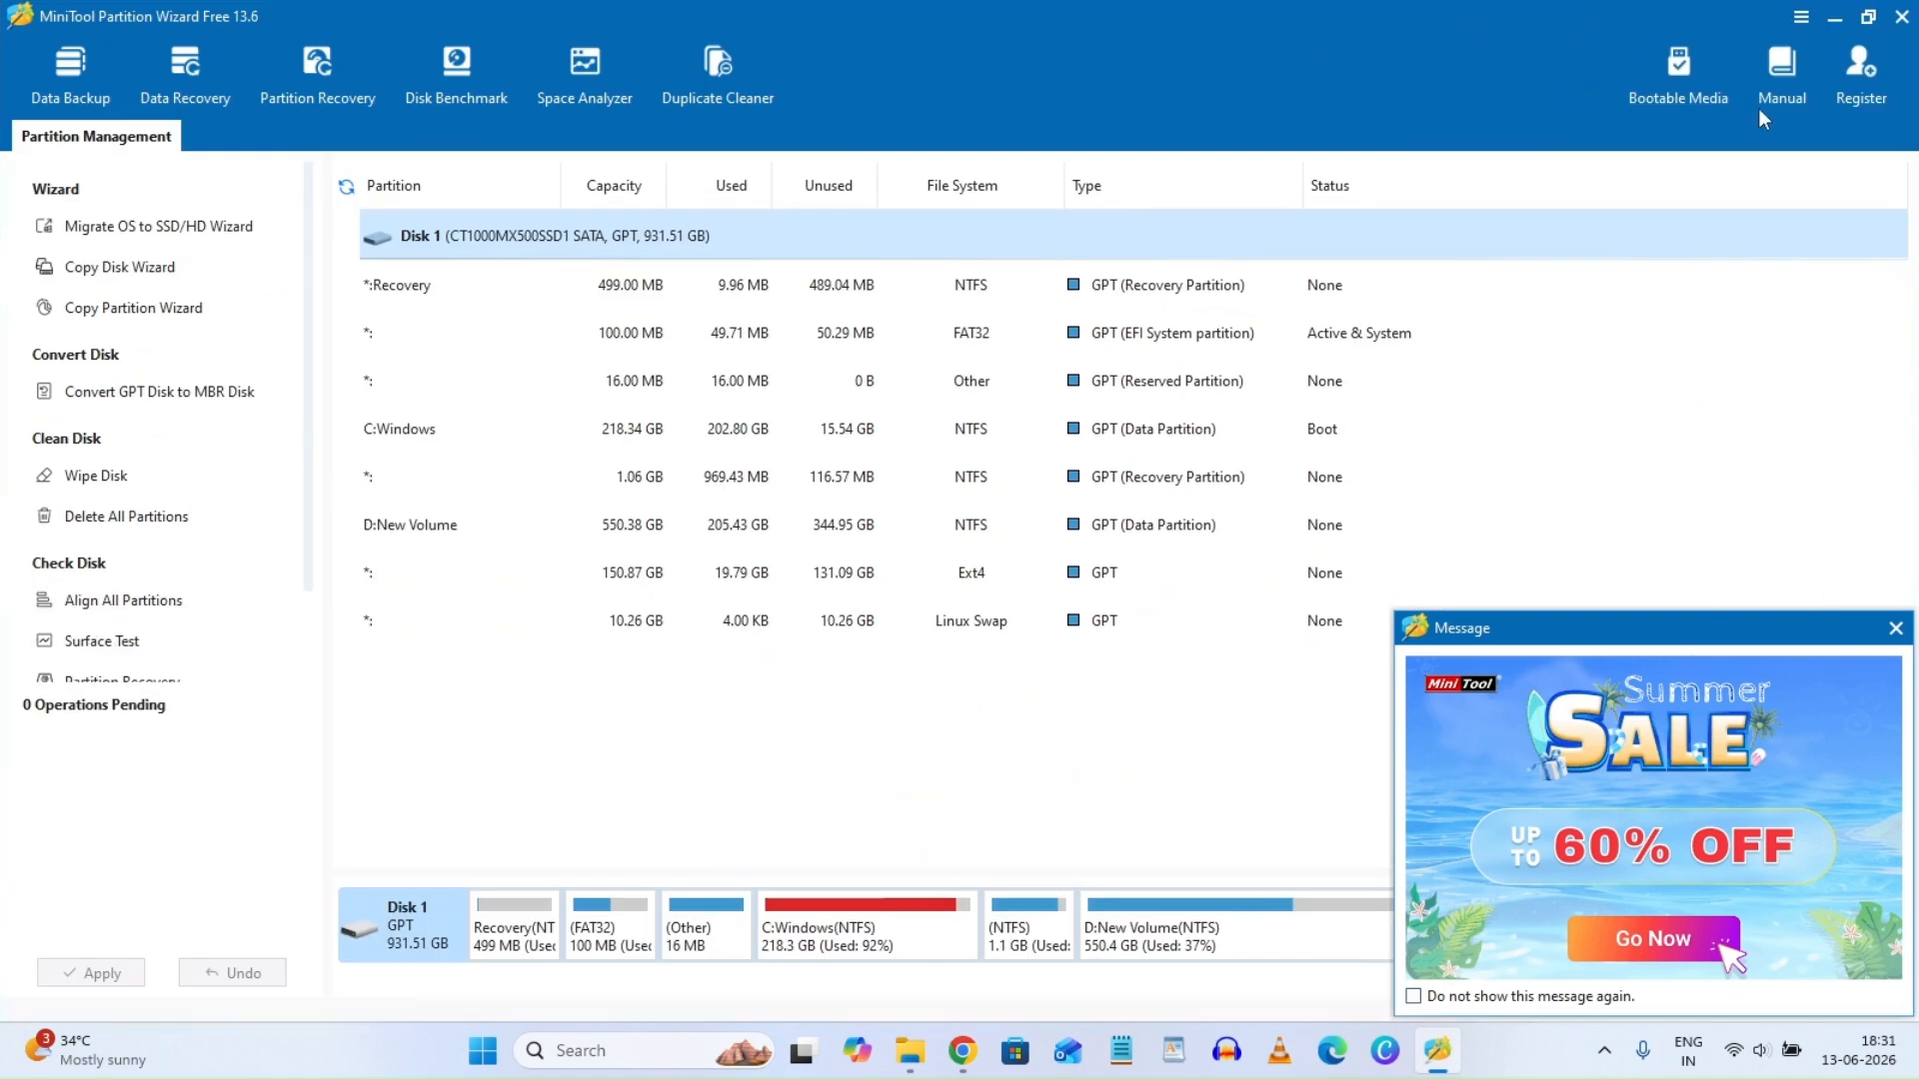
left_click(1896, 630)
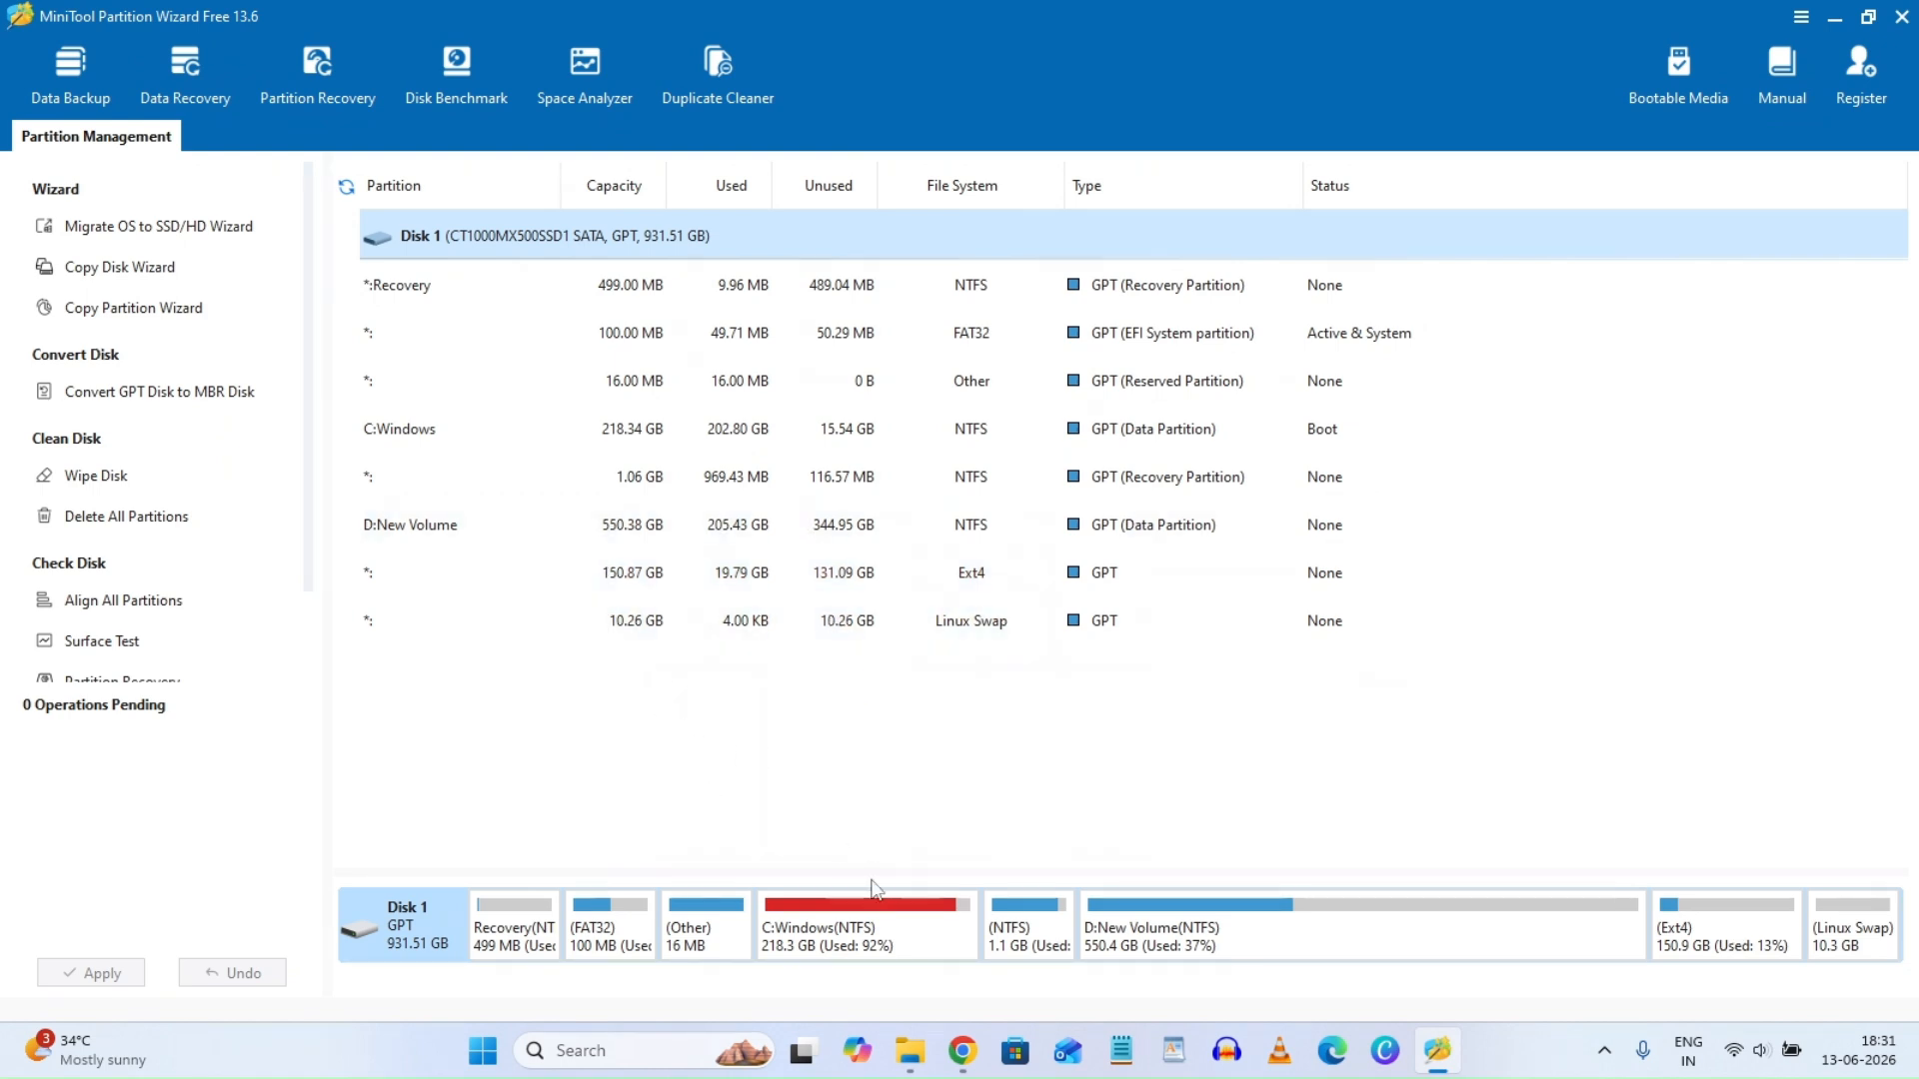
Extend the C: Windows partition to about 360.78 GB by taking free space from D: New Volume
left_click(872, 938)
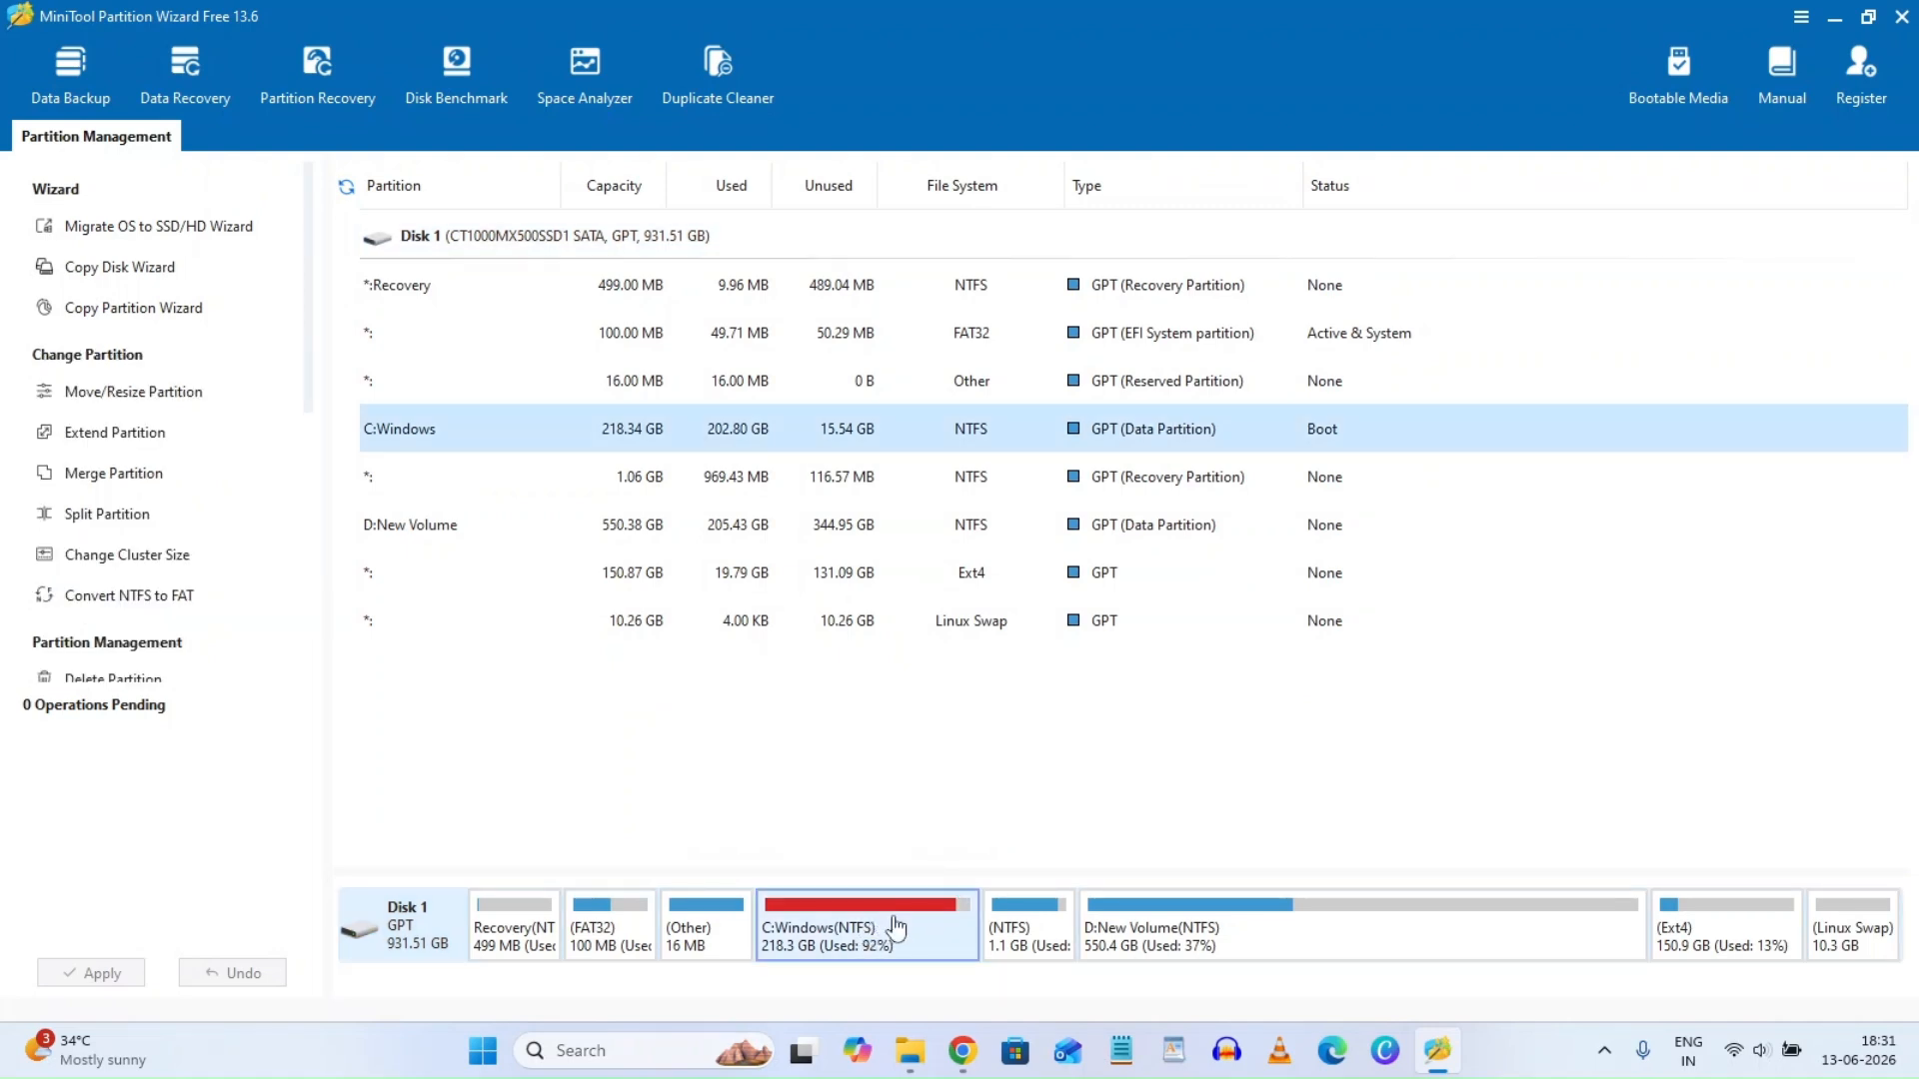
left_click(1199, 943)
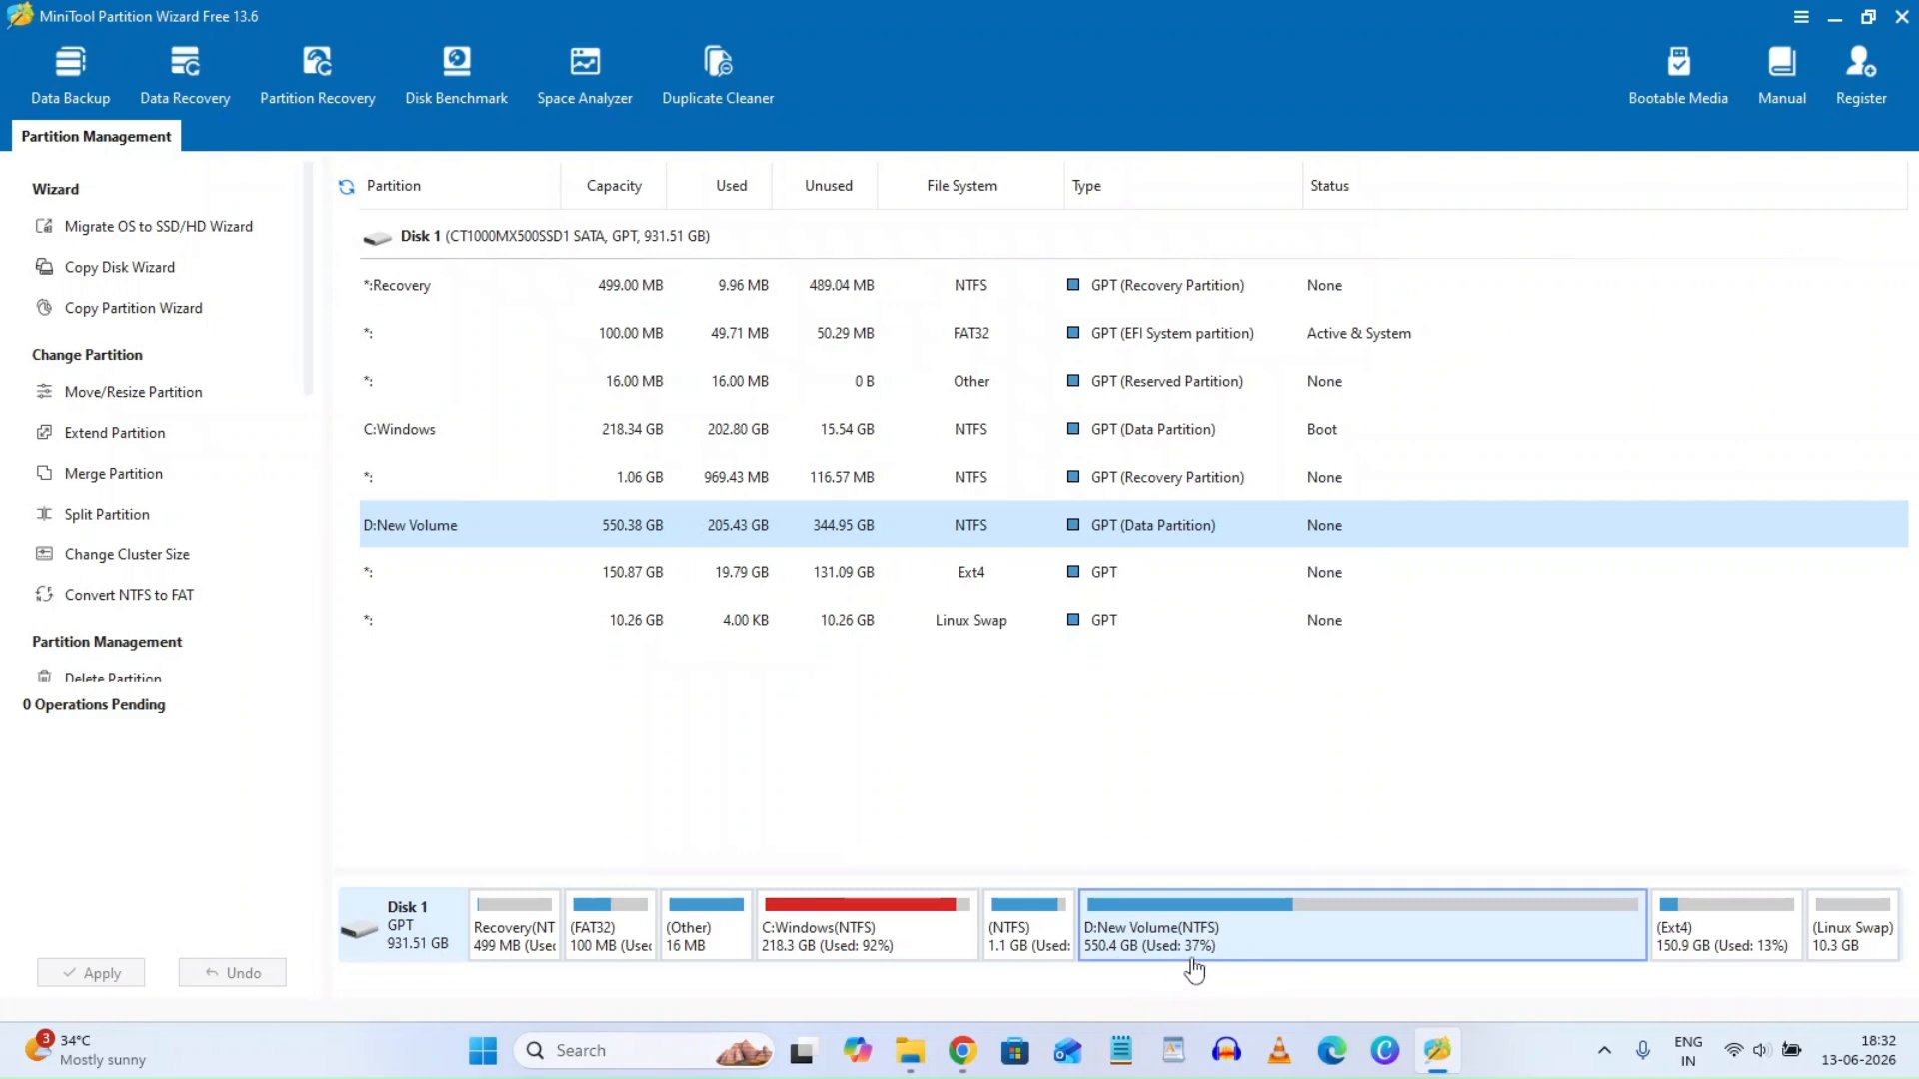
left_click(895, 944)
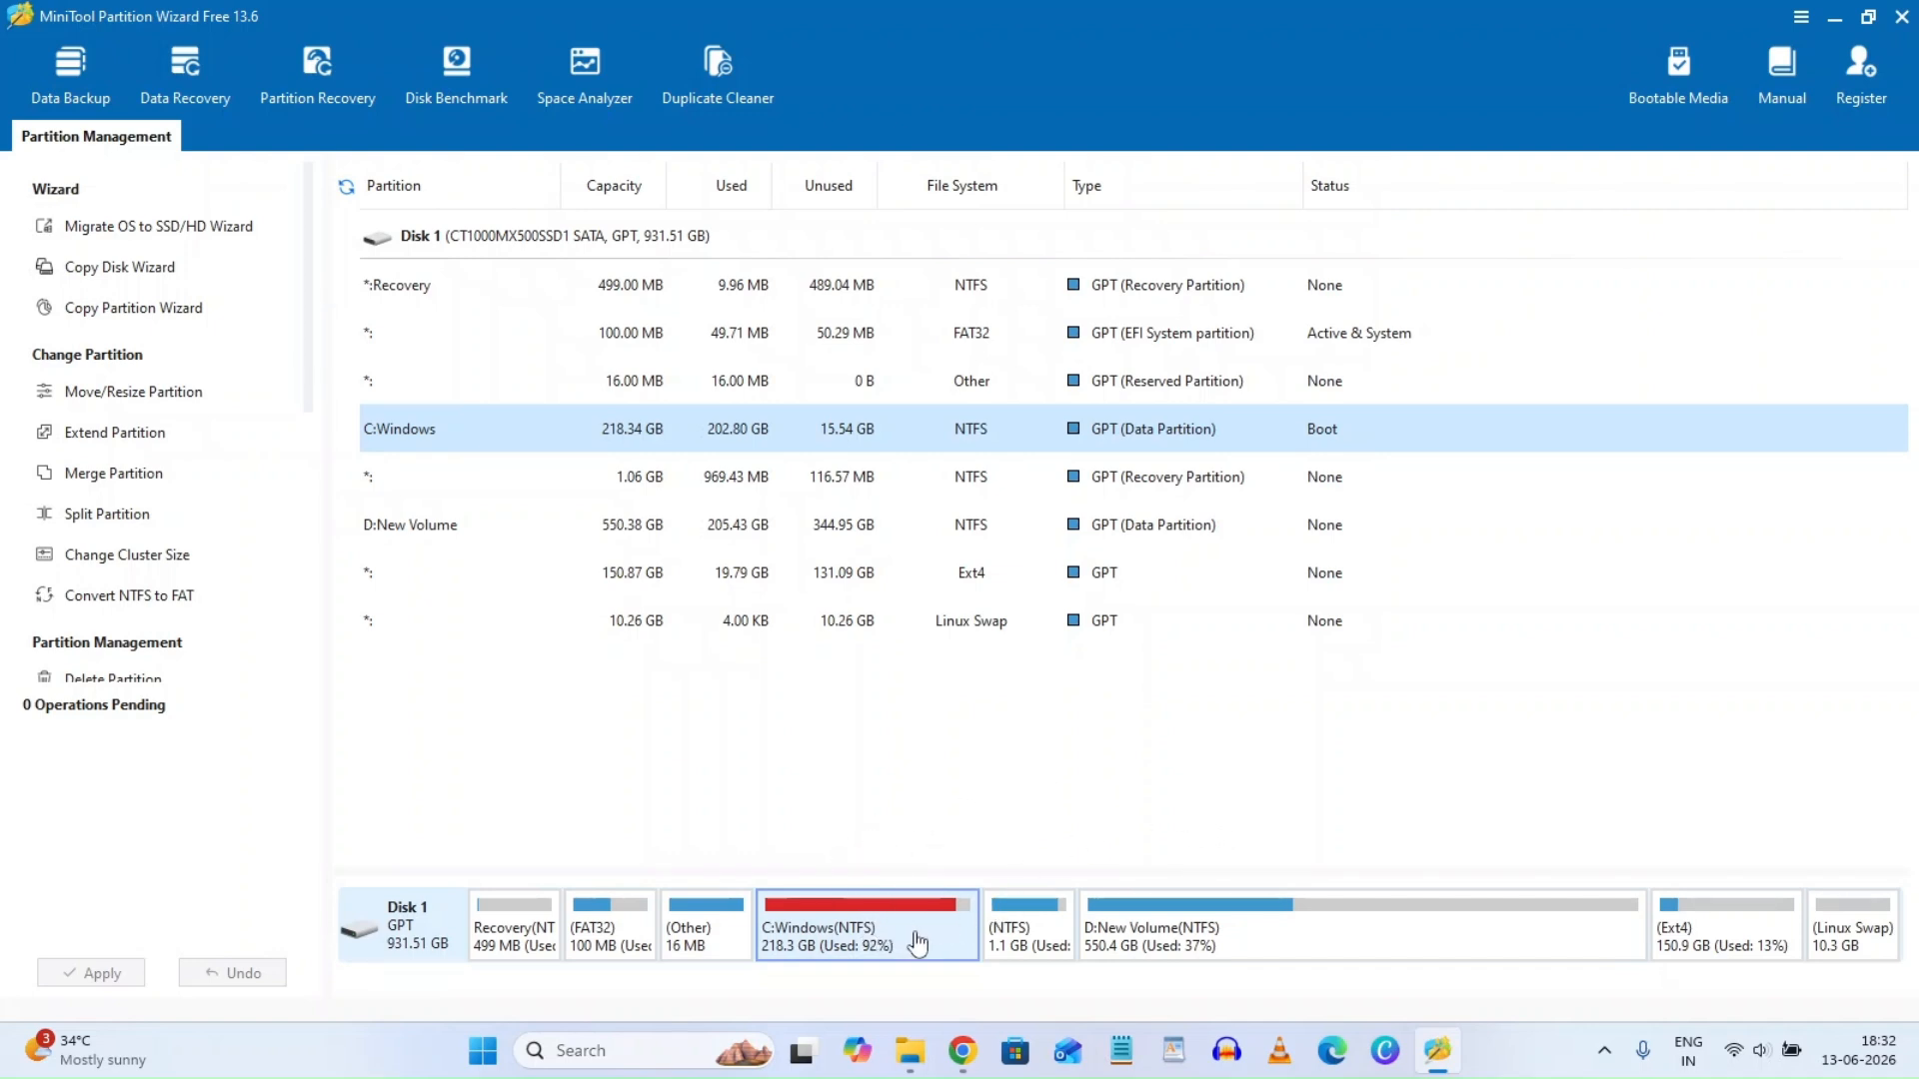
right_click(886, 916)
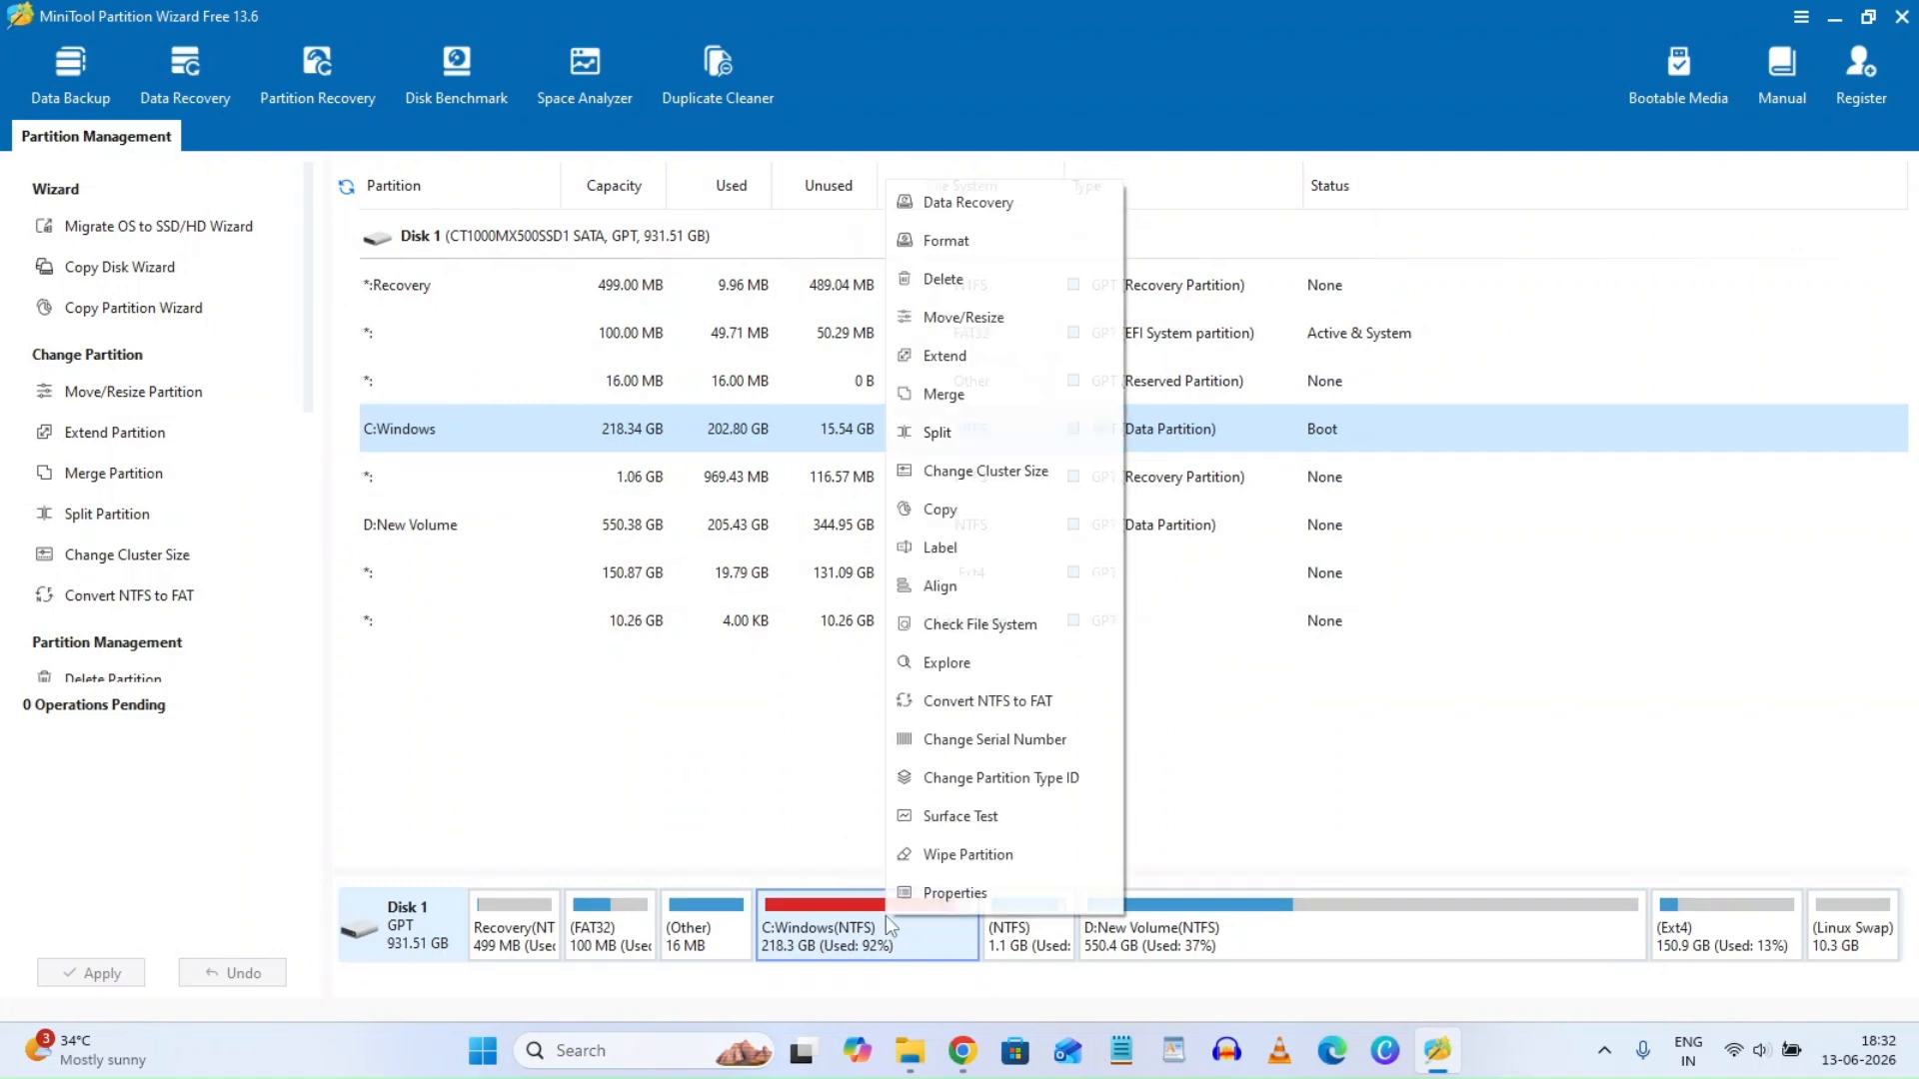
left_click(989, 354)
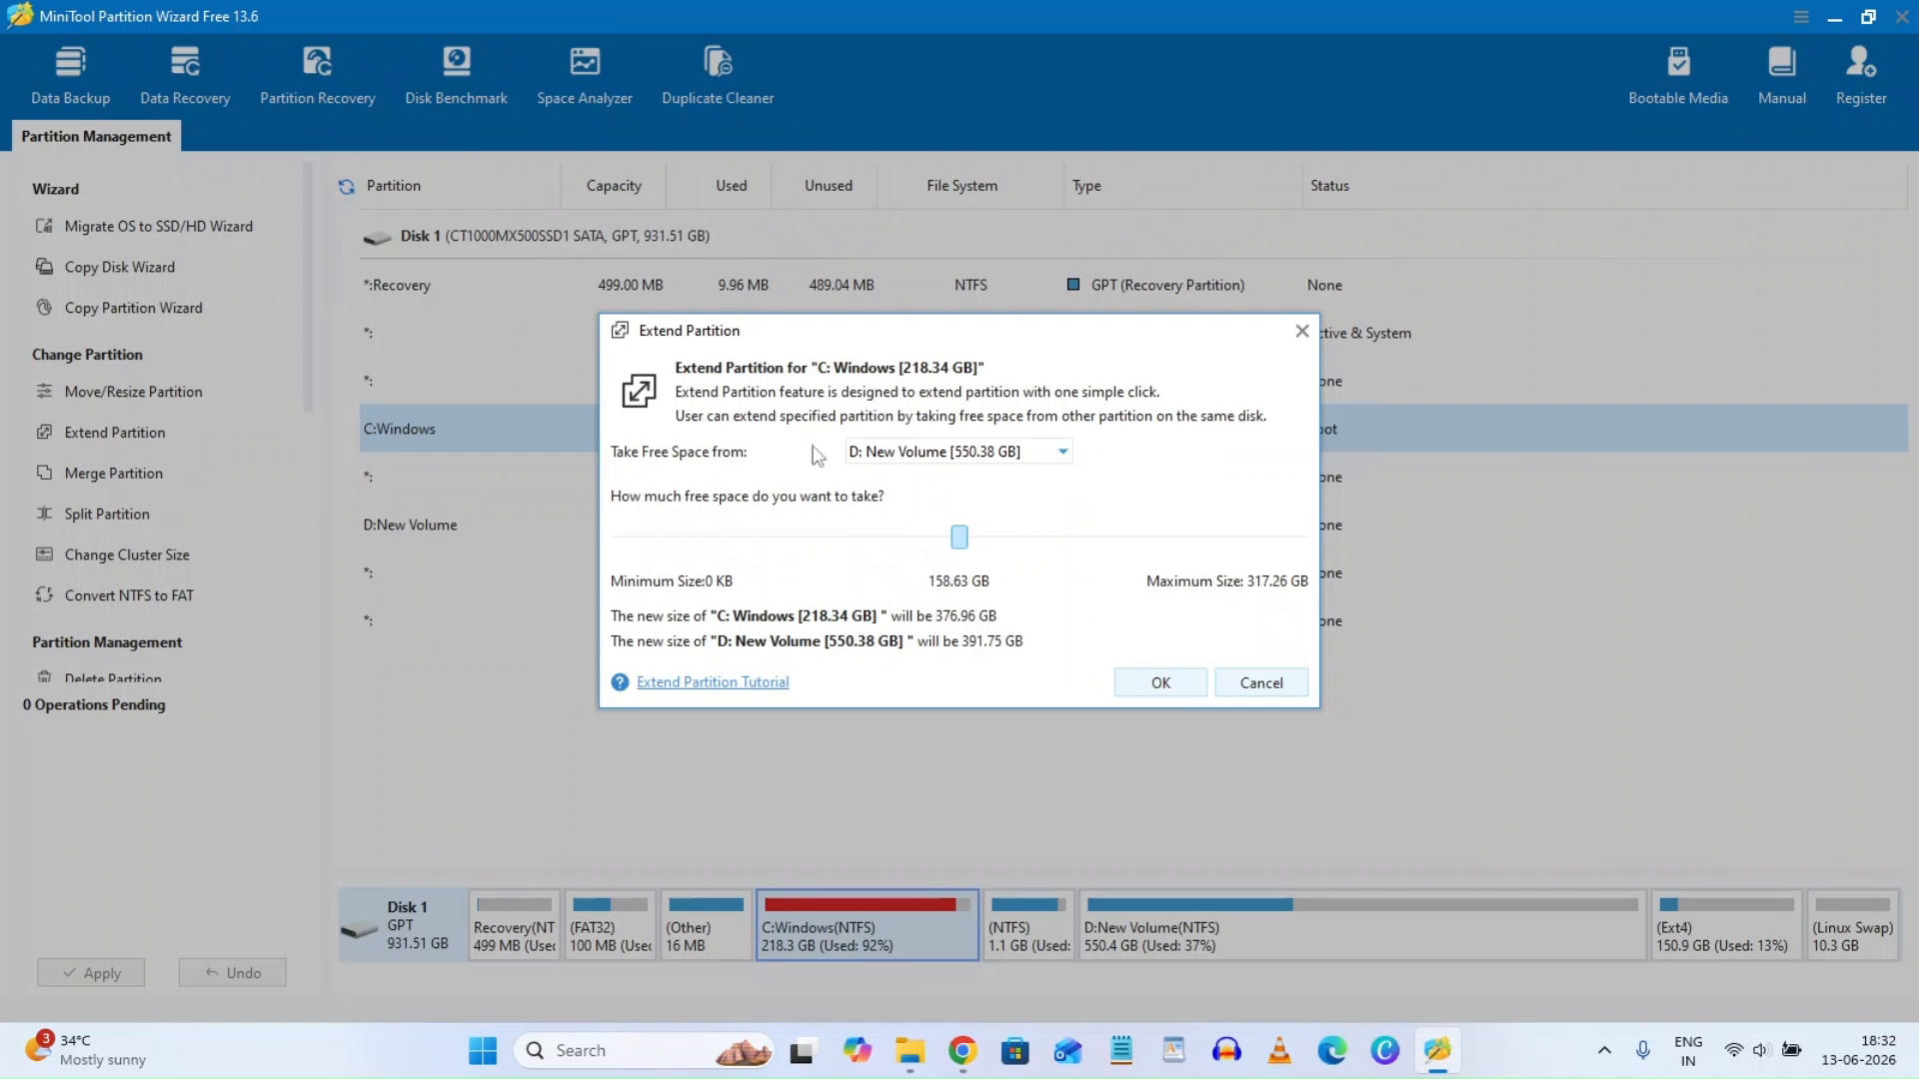
left_click(1063, 457)
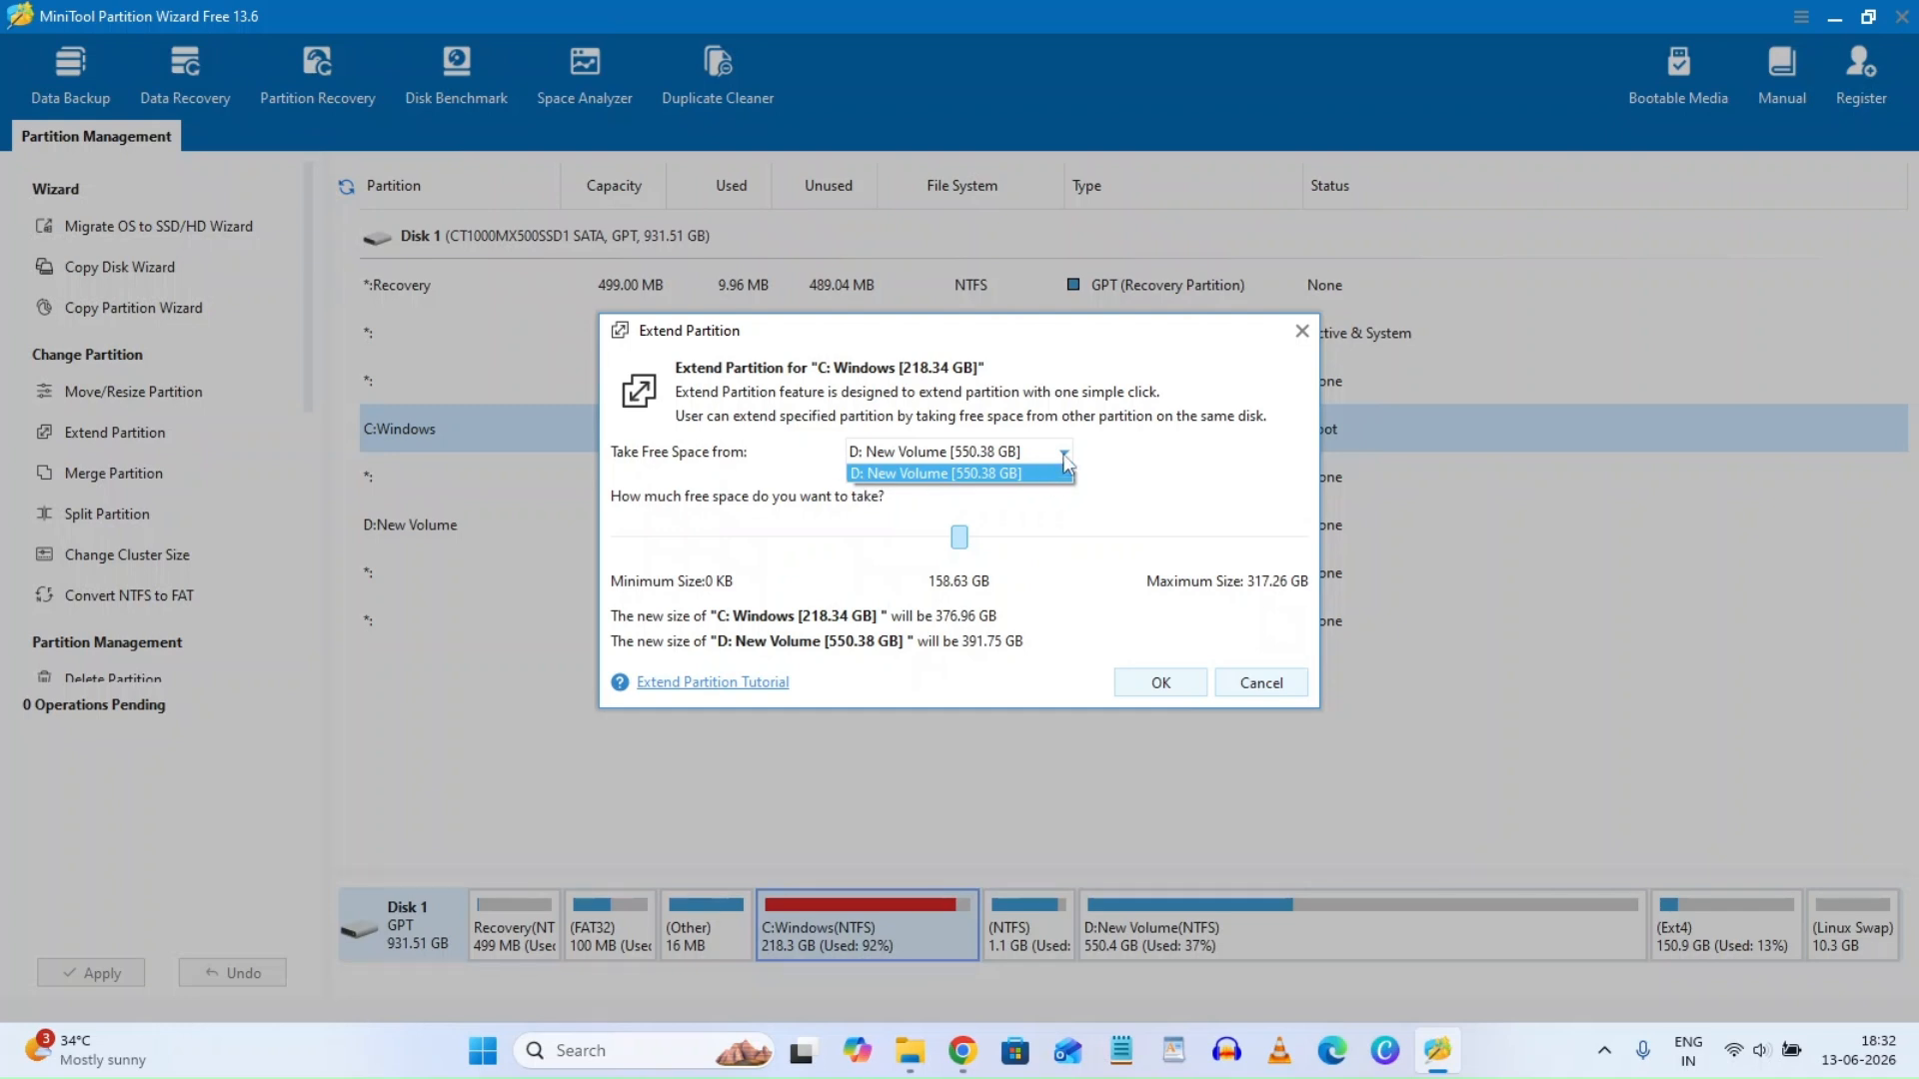
left_click(1063, 461)
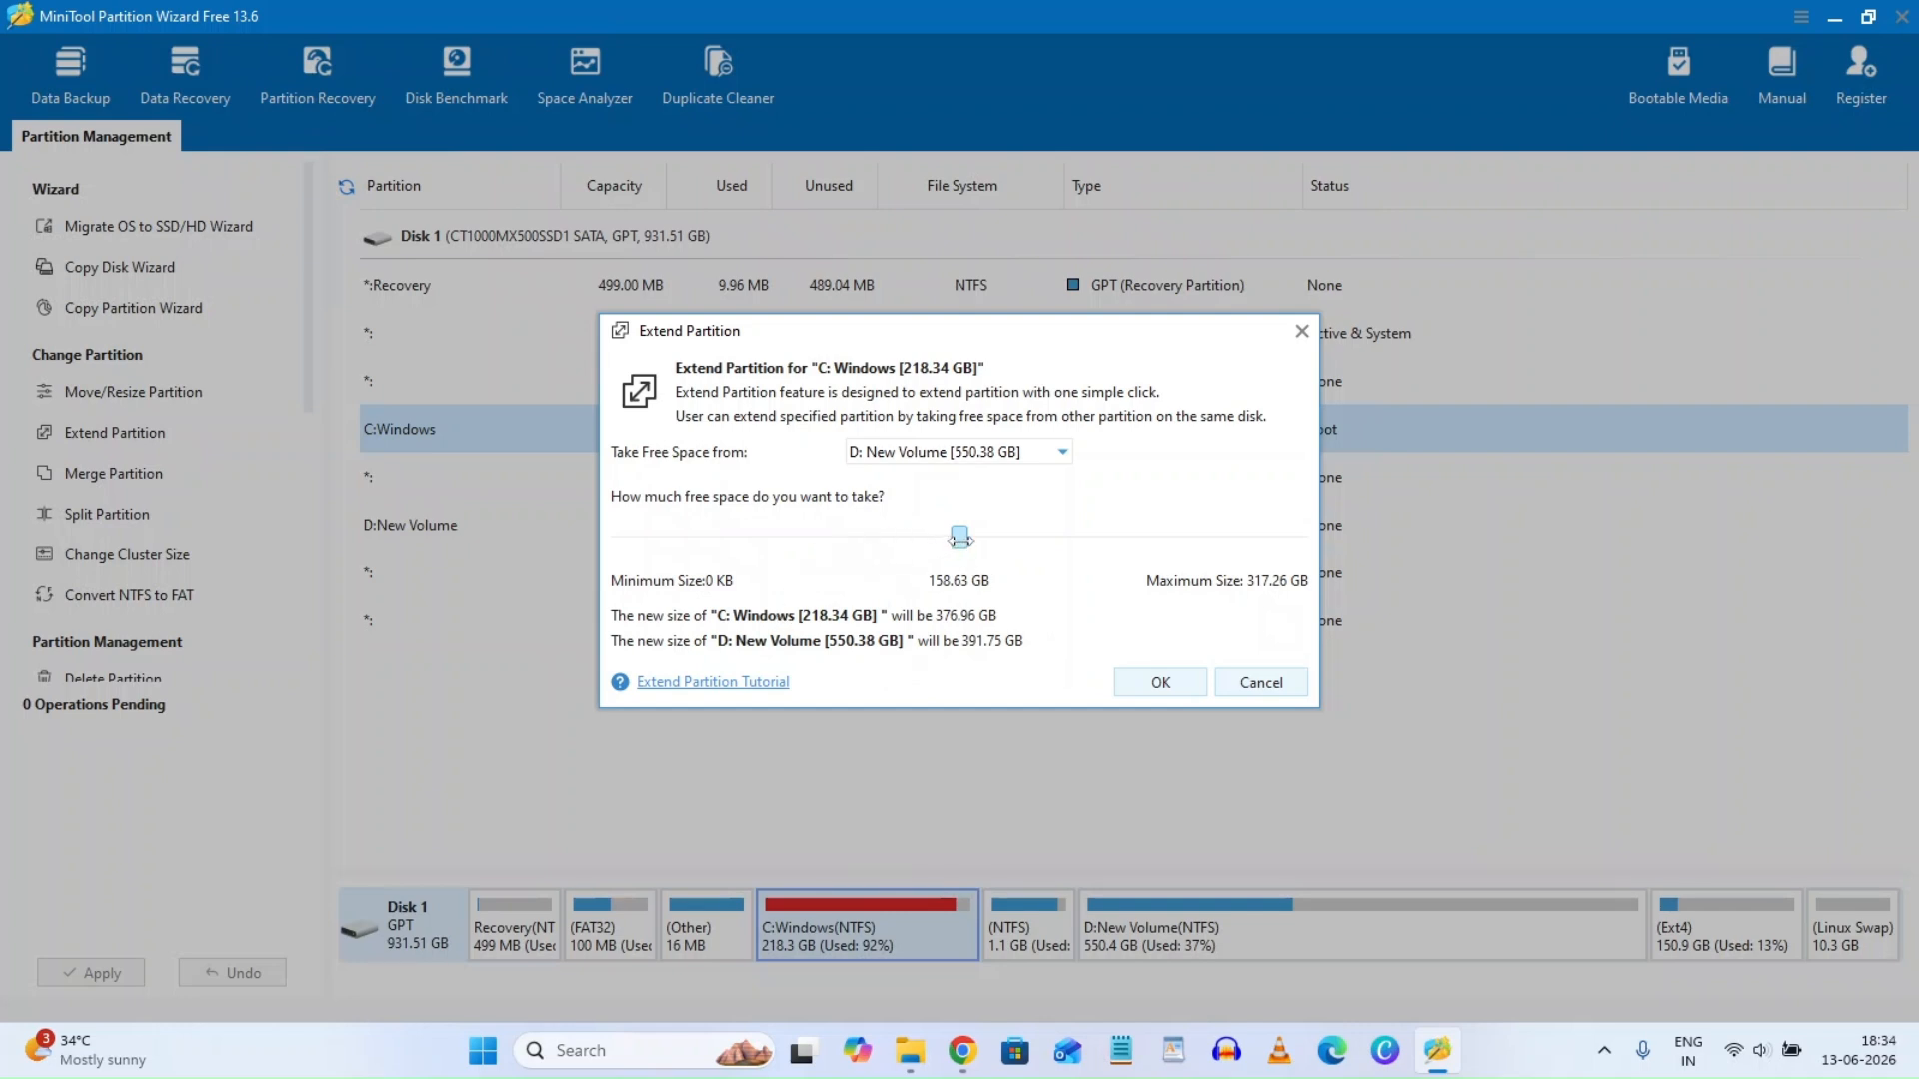
left_click_drag(960, 538, 921, 537)
left_click_drag(923, 539, 926, 543)
left_click(1157, 684)
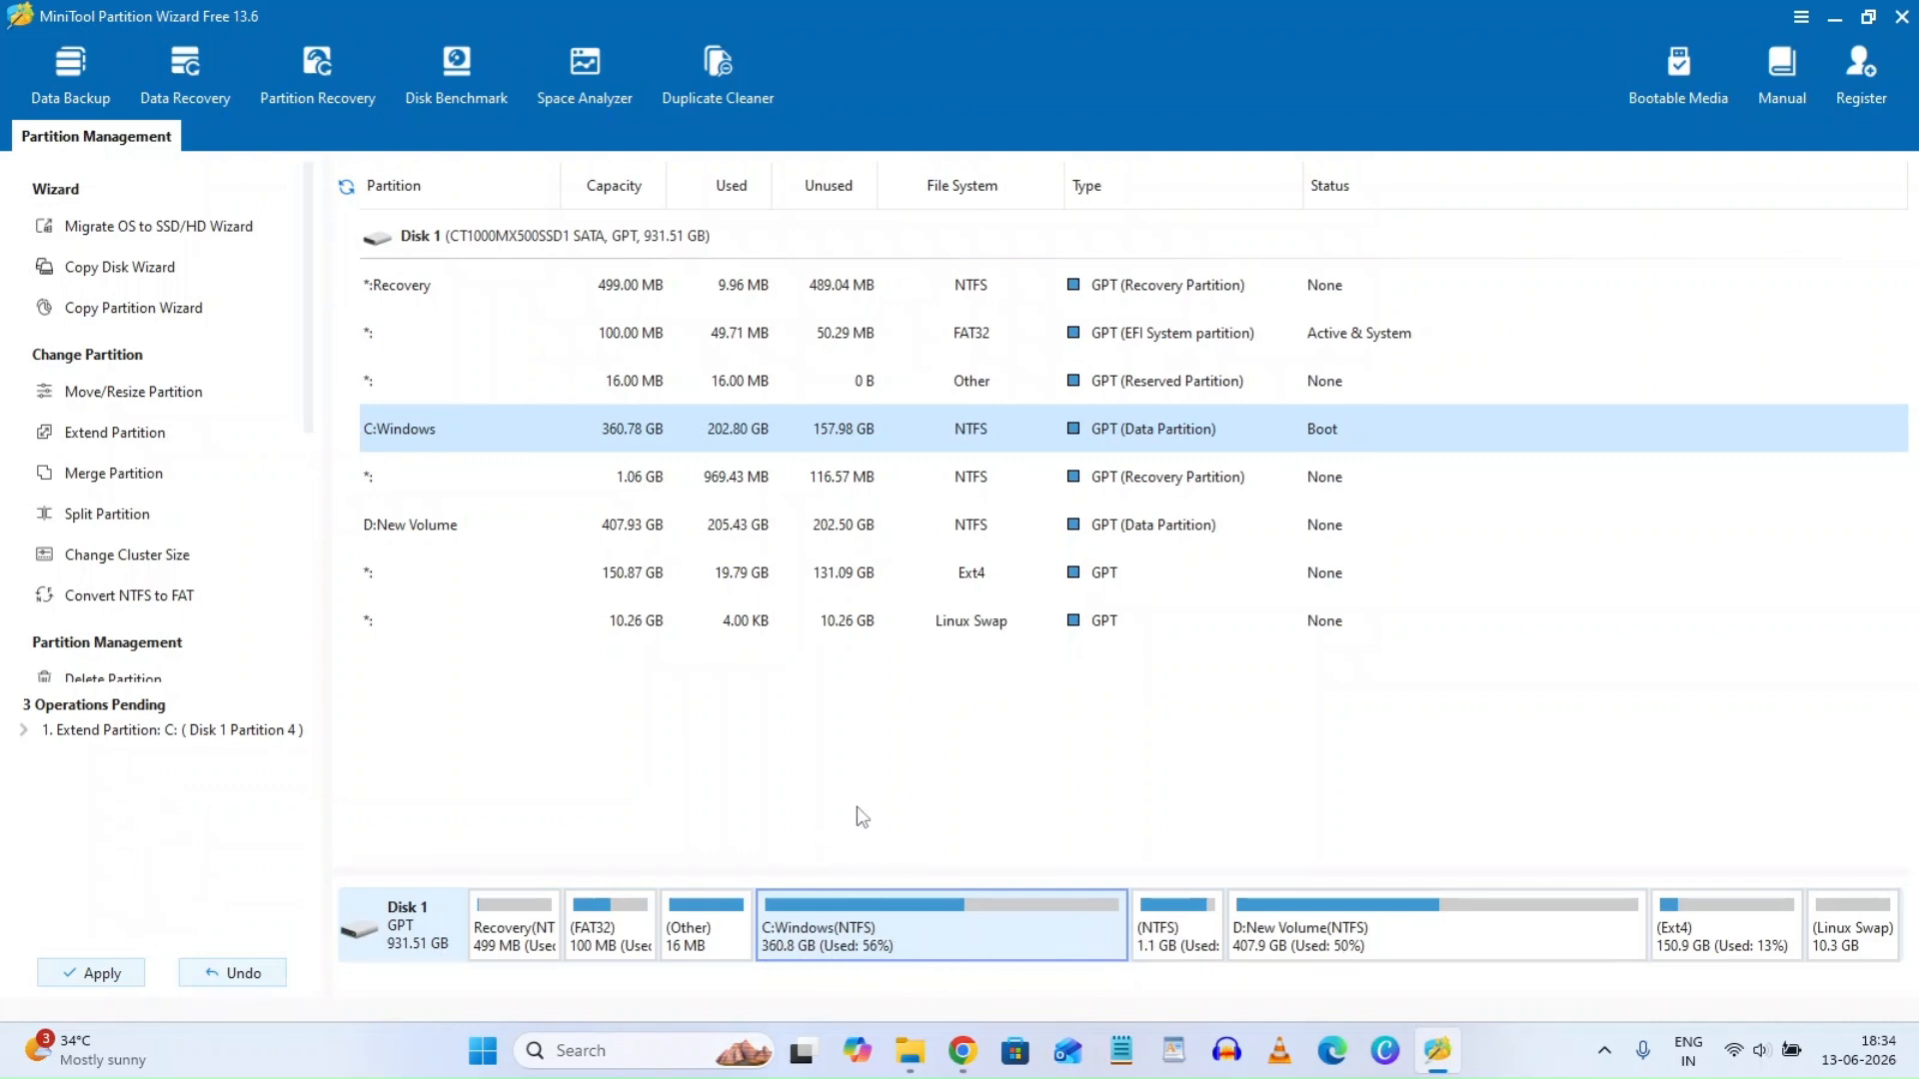
Check the C: and D: drive sizes in File Explorer and return to MiniTool Partition Wizard
left_click(924, 1051)
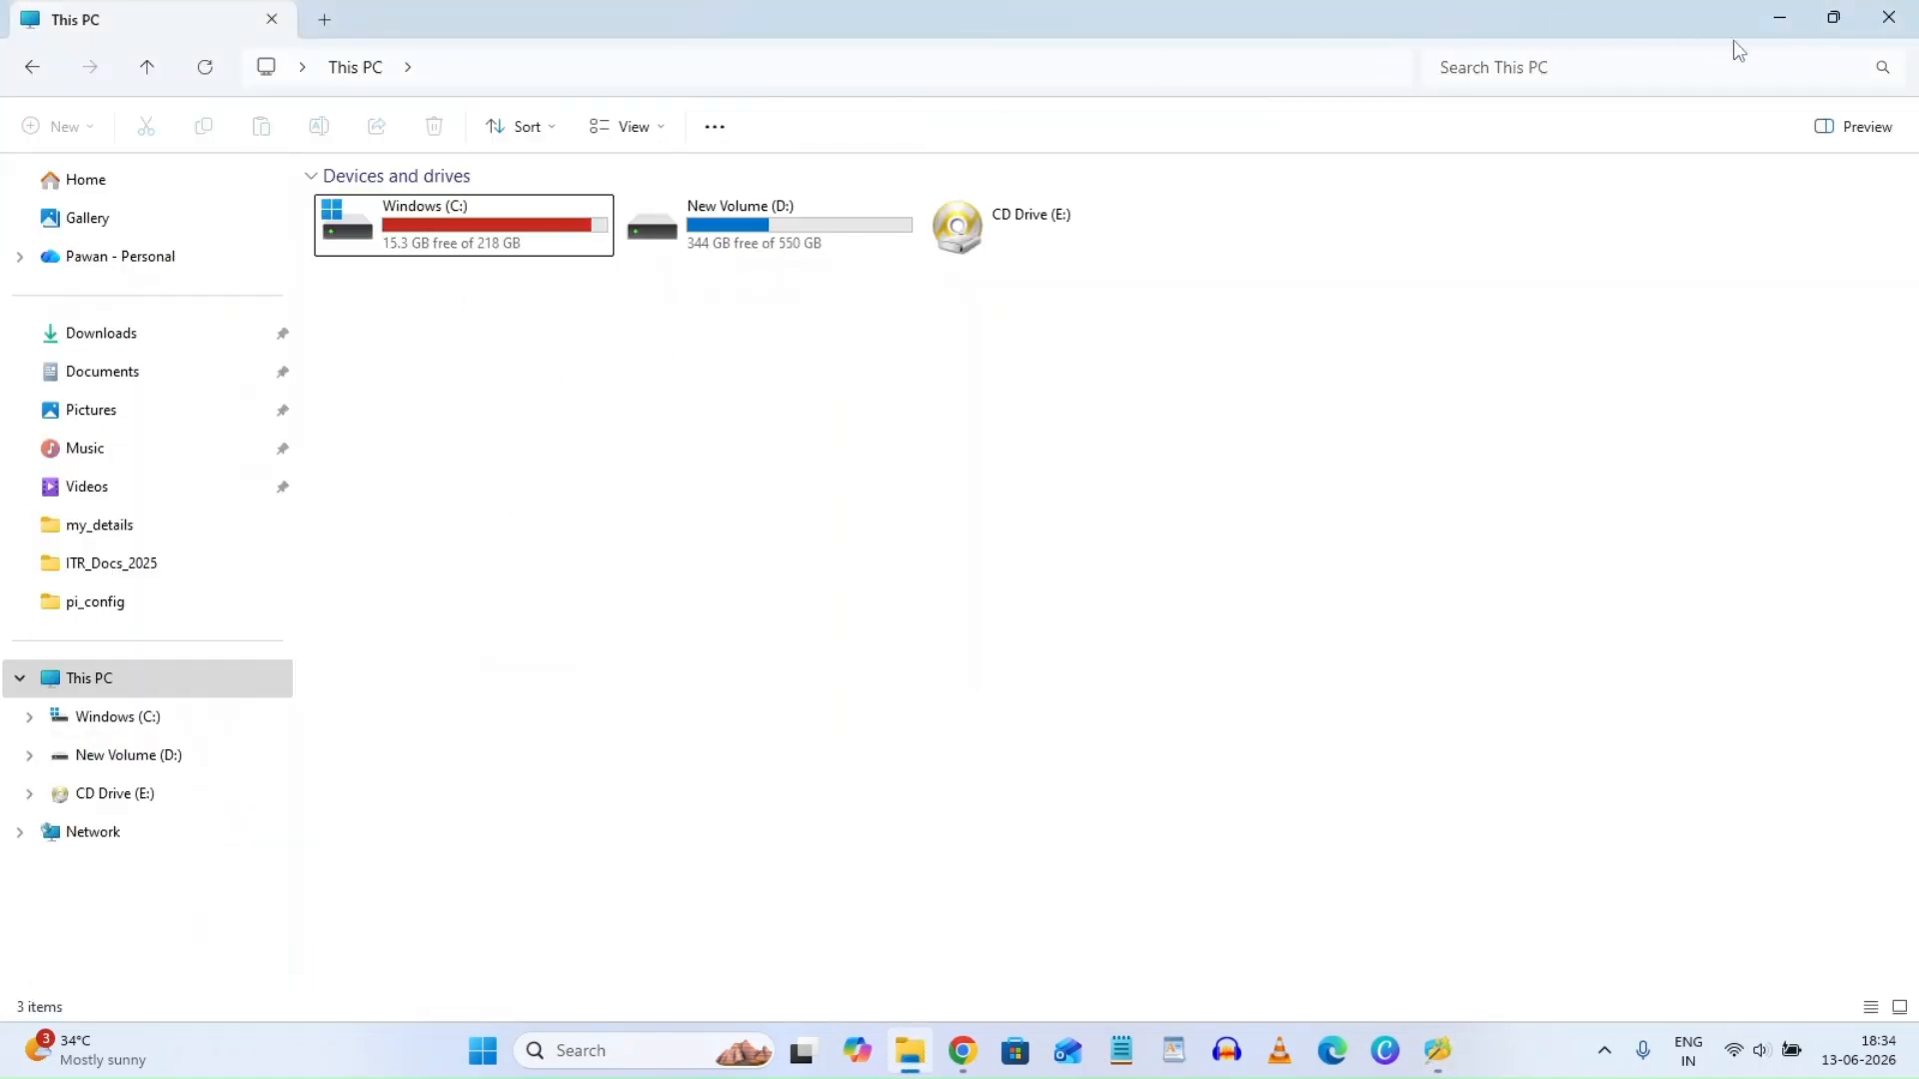
left_click(1782, 19)
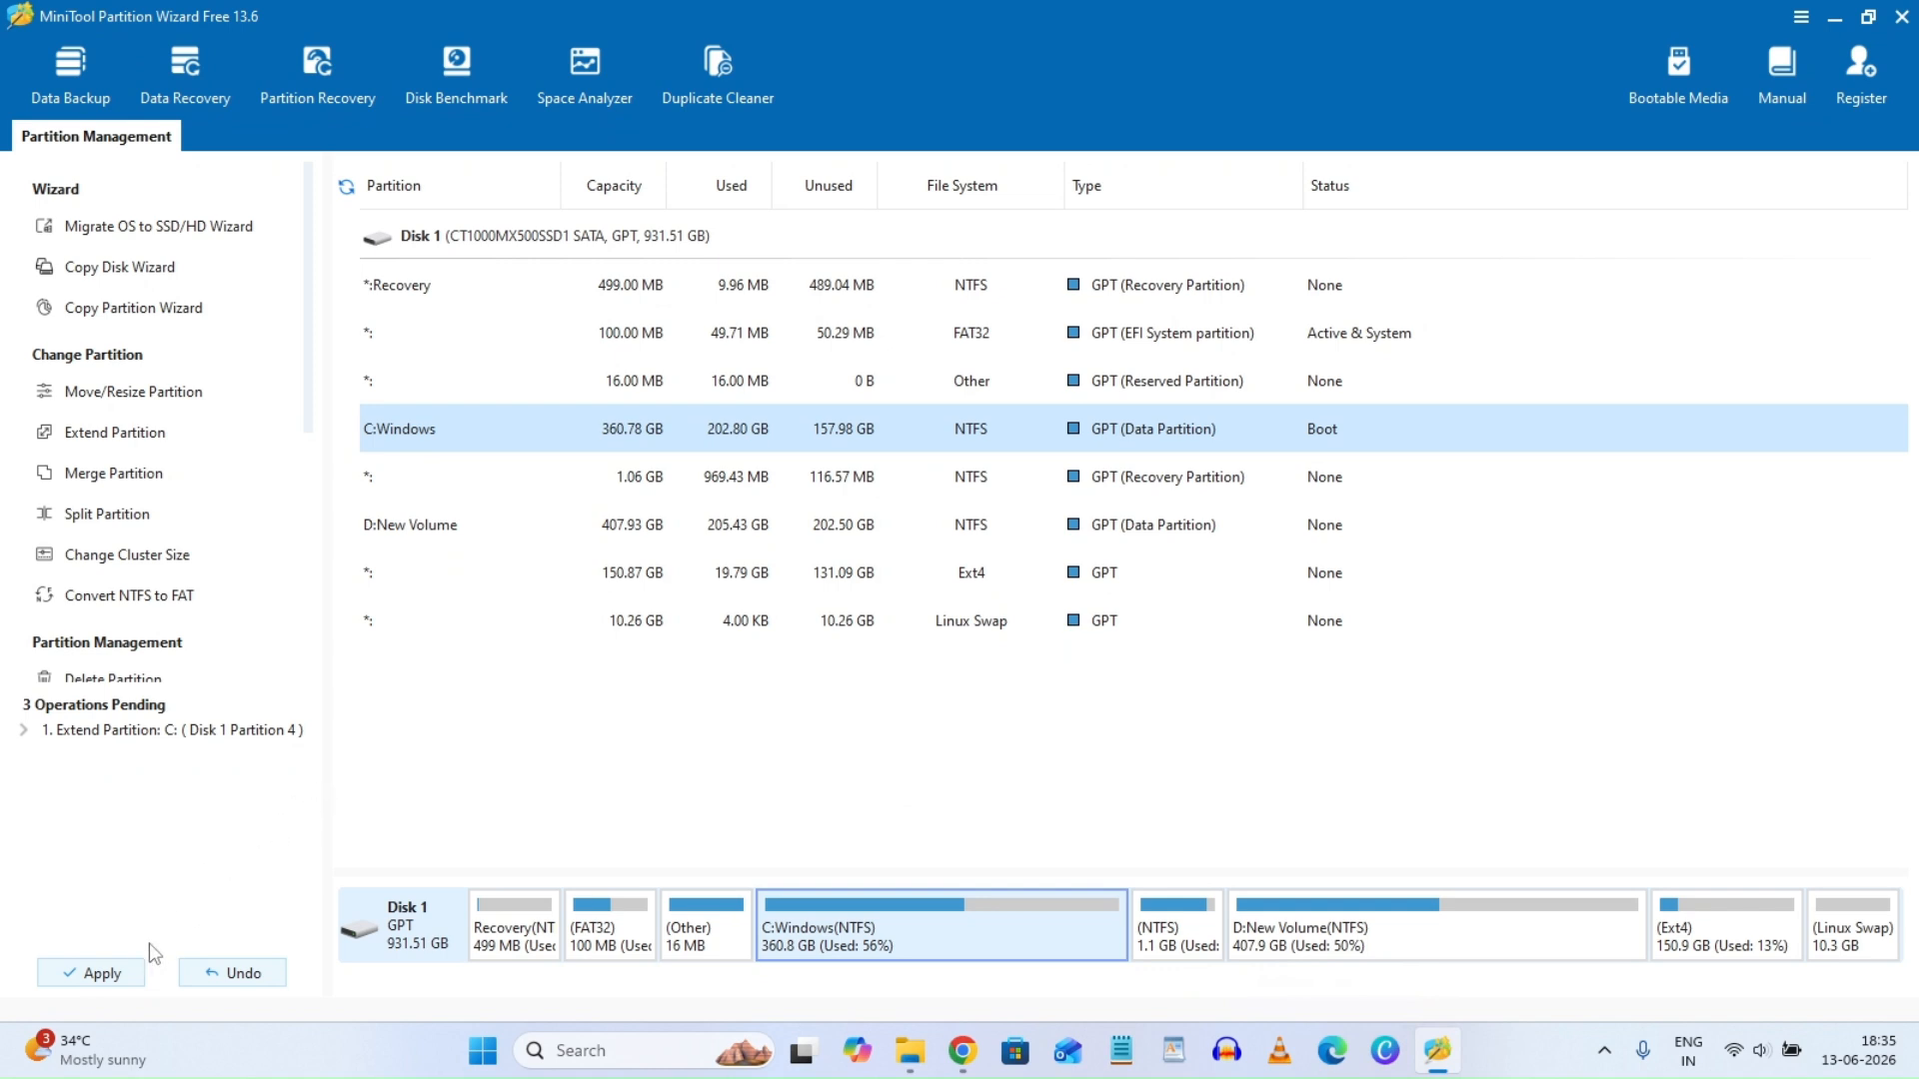
Apply the pending partition changes, closing the other open applications before confirming
left_click(97, 975)
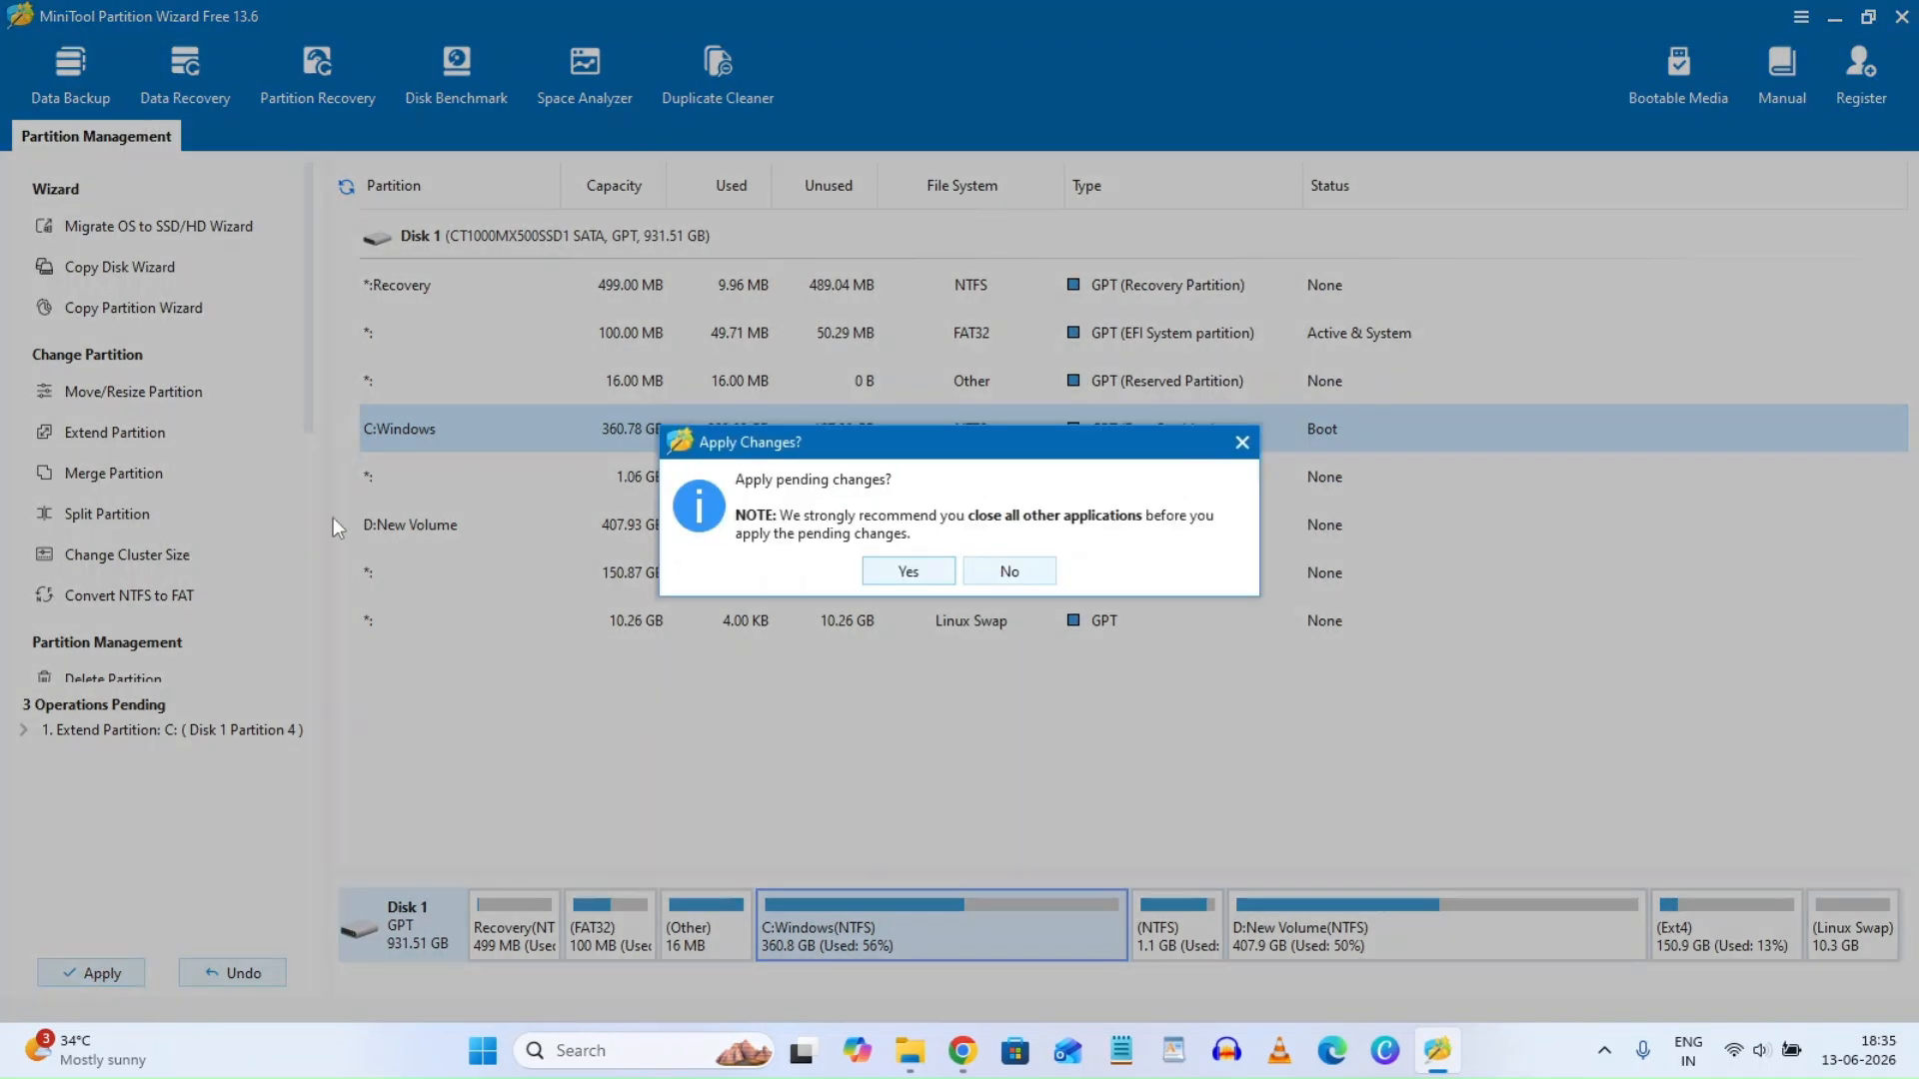
left_click_drag(906, 441, 1036, 460)
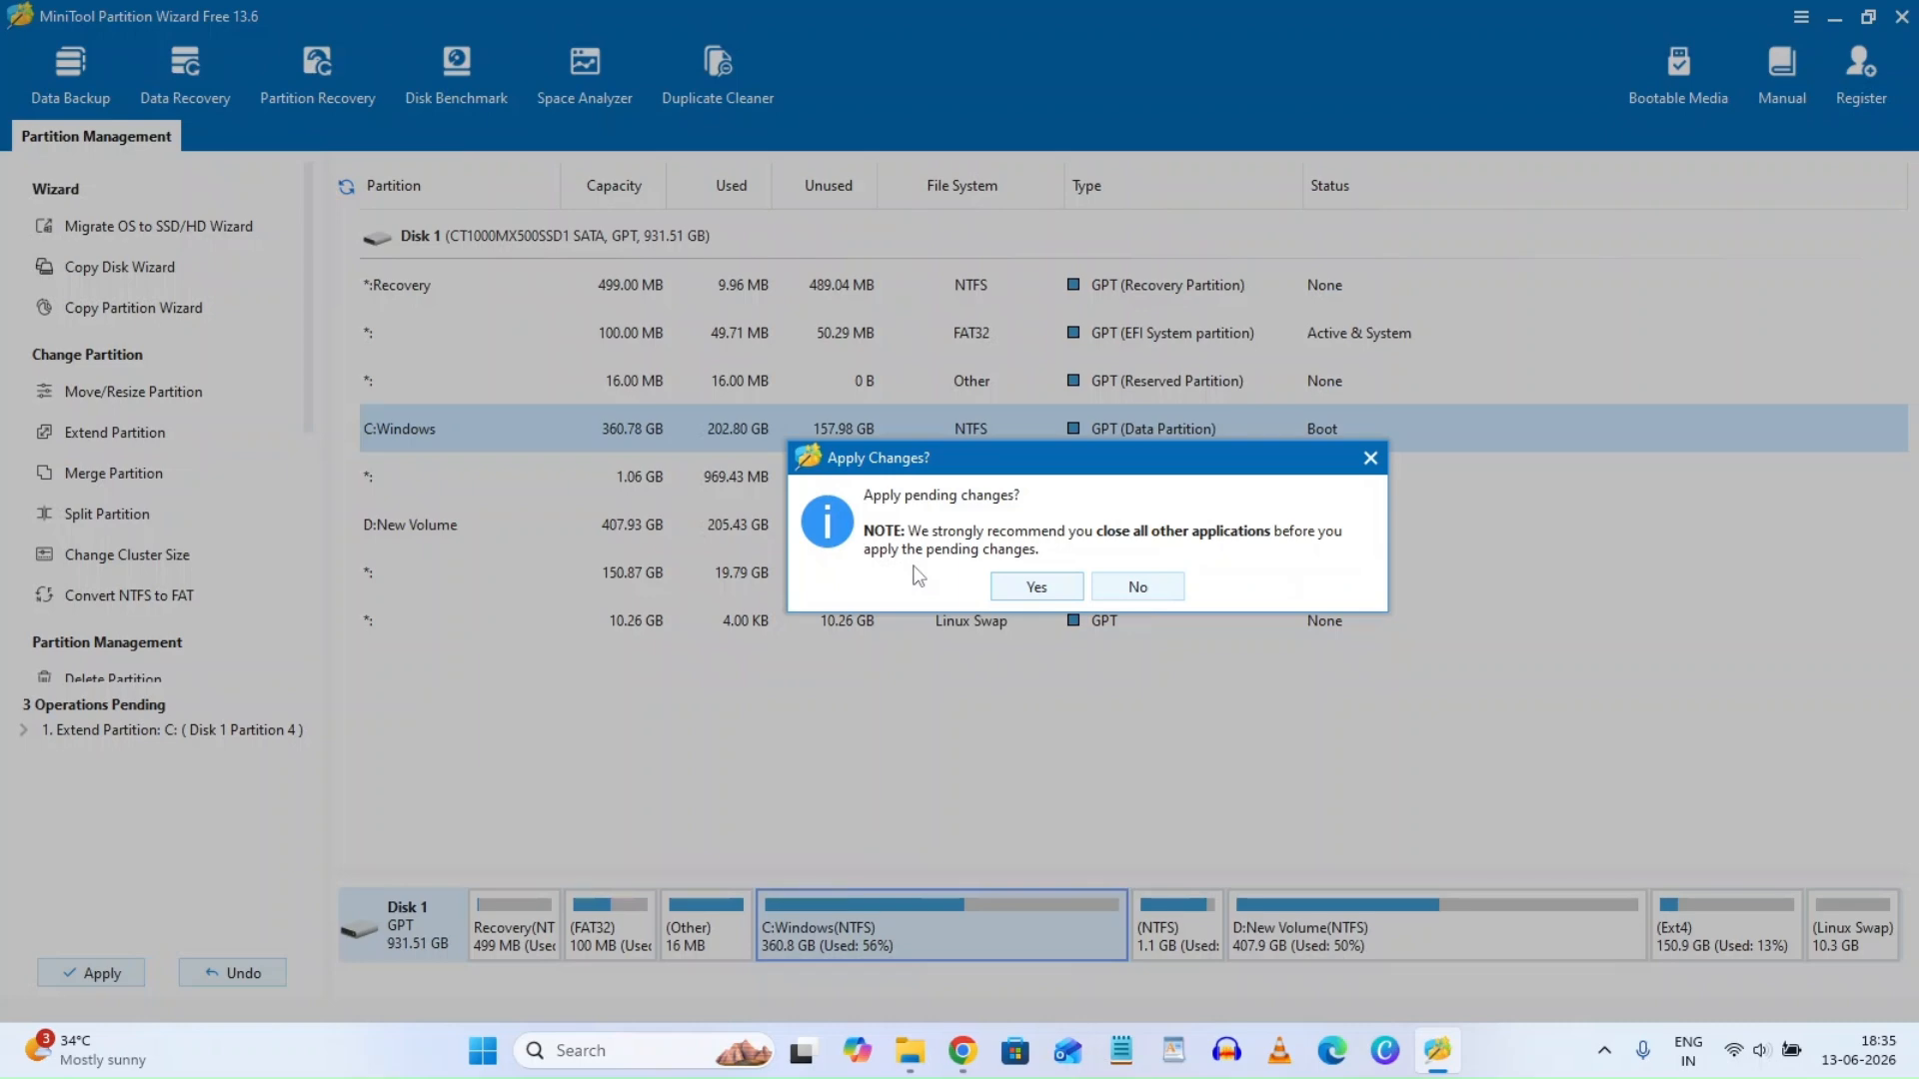
left_click(962, 1049)
left_click_drag(959, 463, 865, 424)
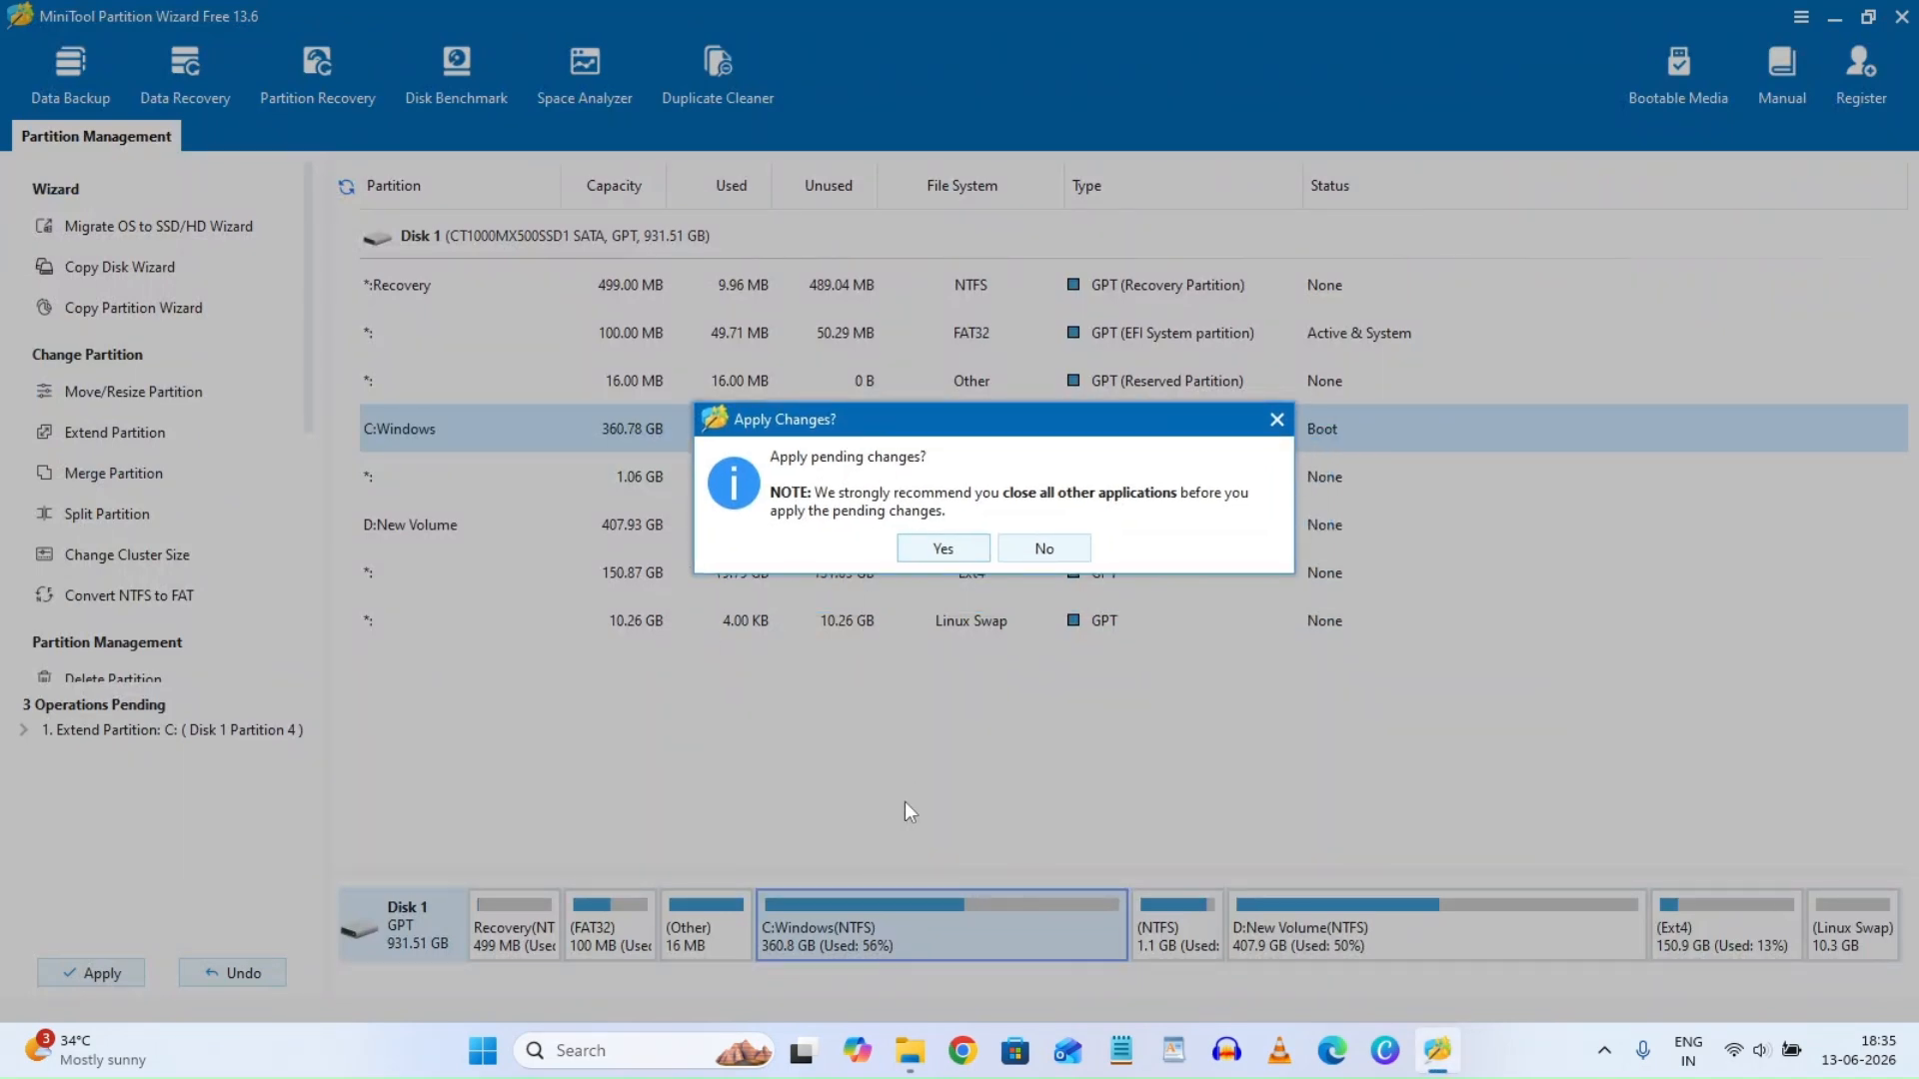
left_click(910, 1050)
left_click(1902, 18)
left_click(933, 548)
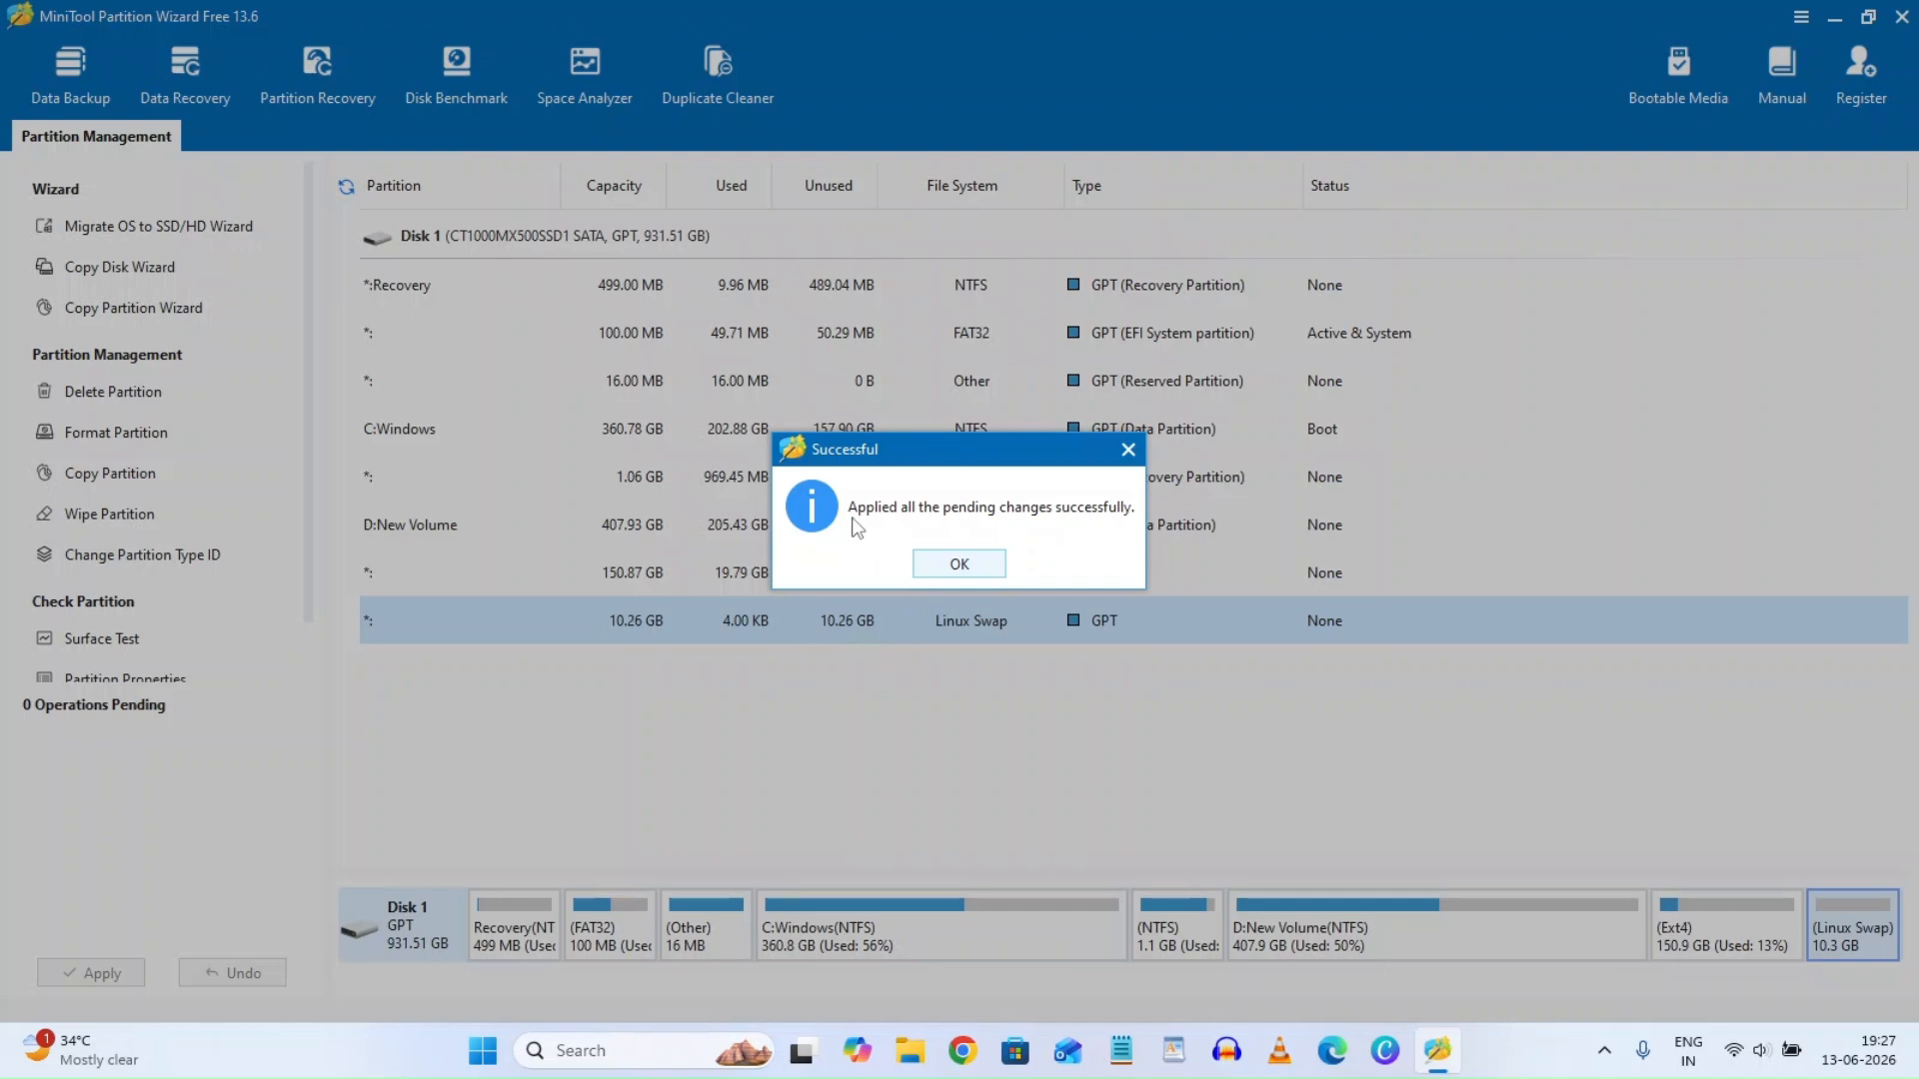
Dismiss the success message and quit MiniTool Partition Wizard, confirming the exit
left_click(959, 564)
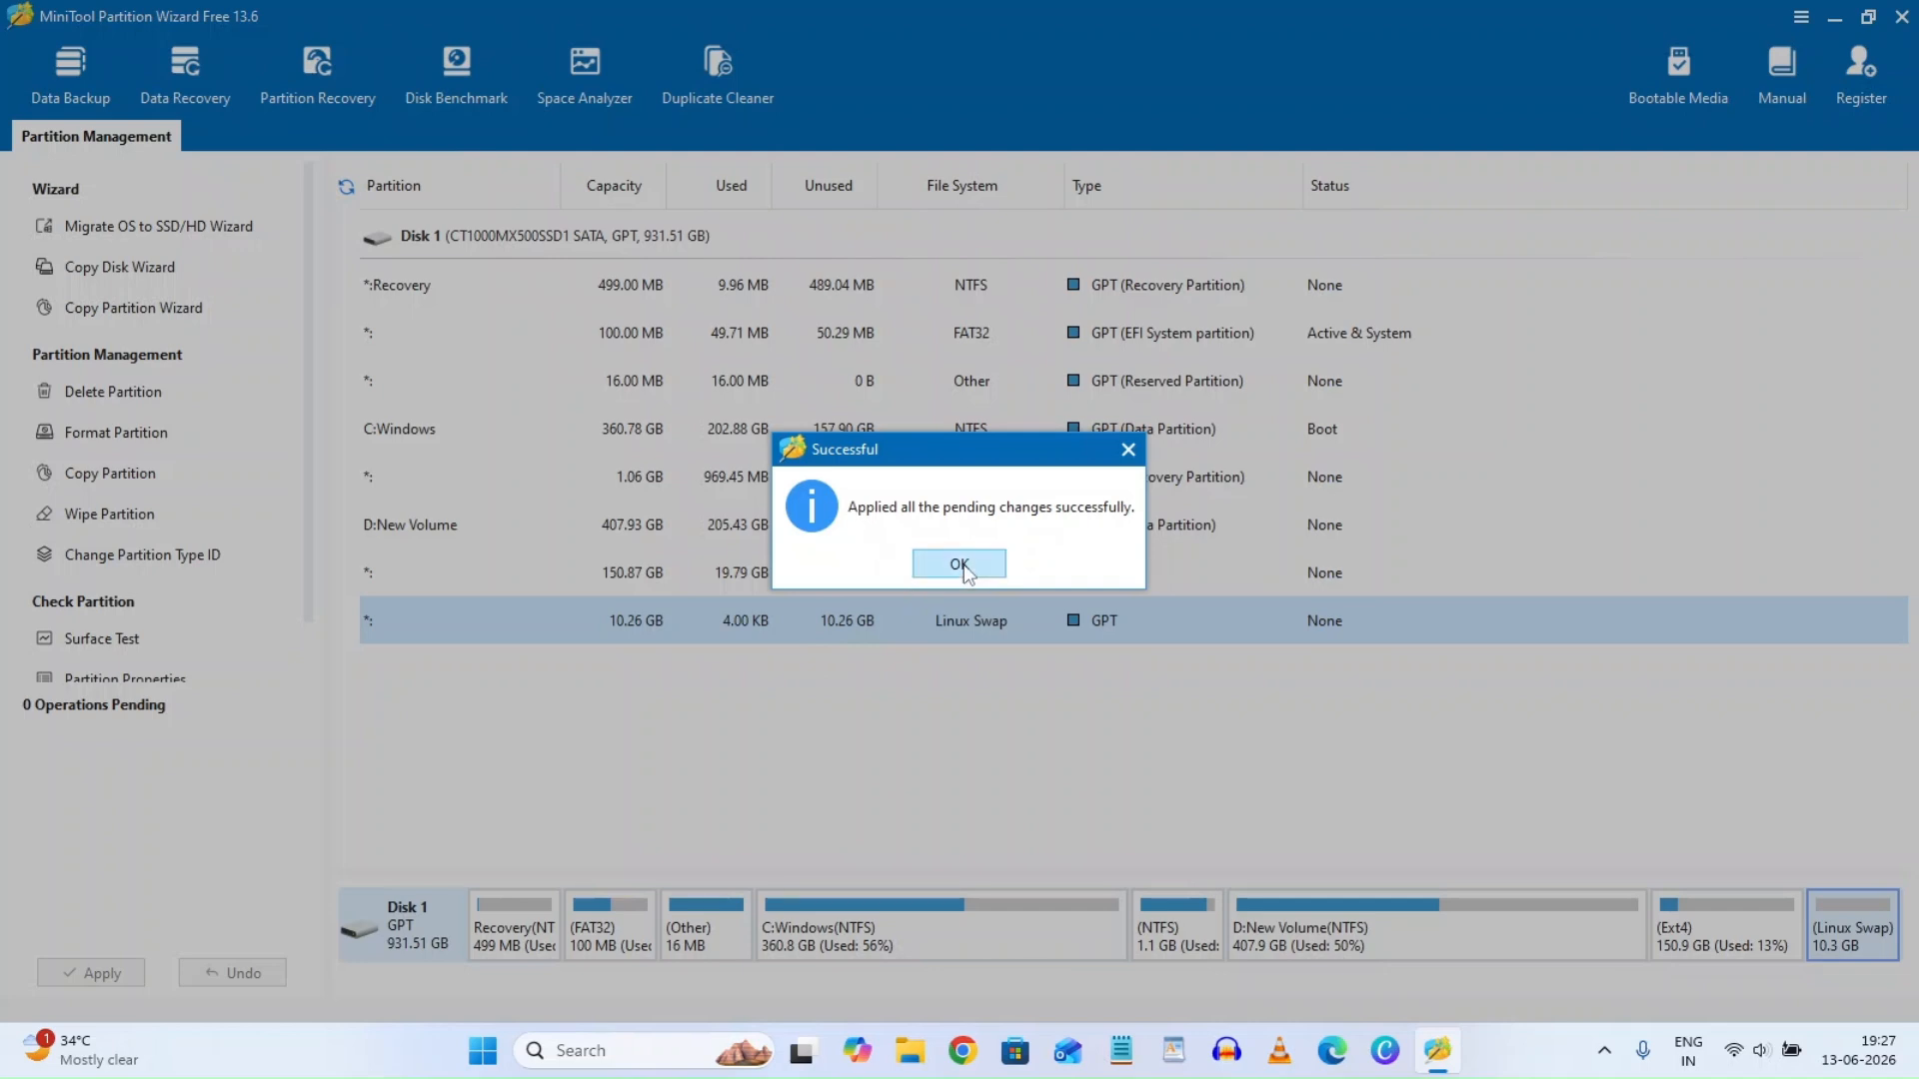
left_click(1902, 18)
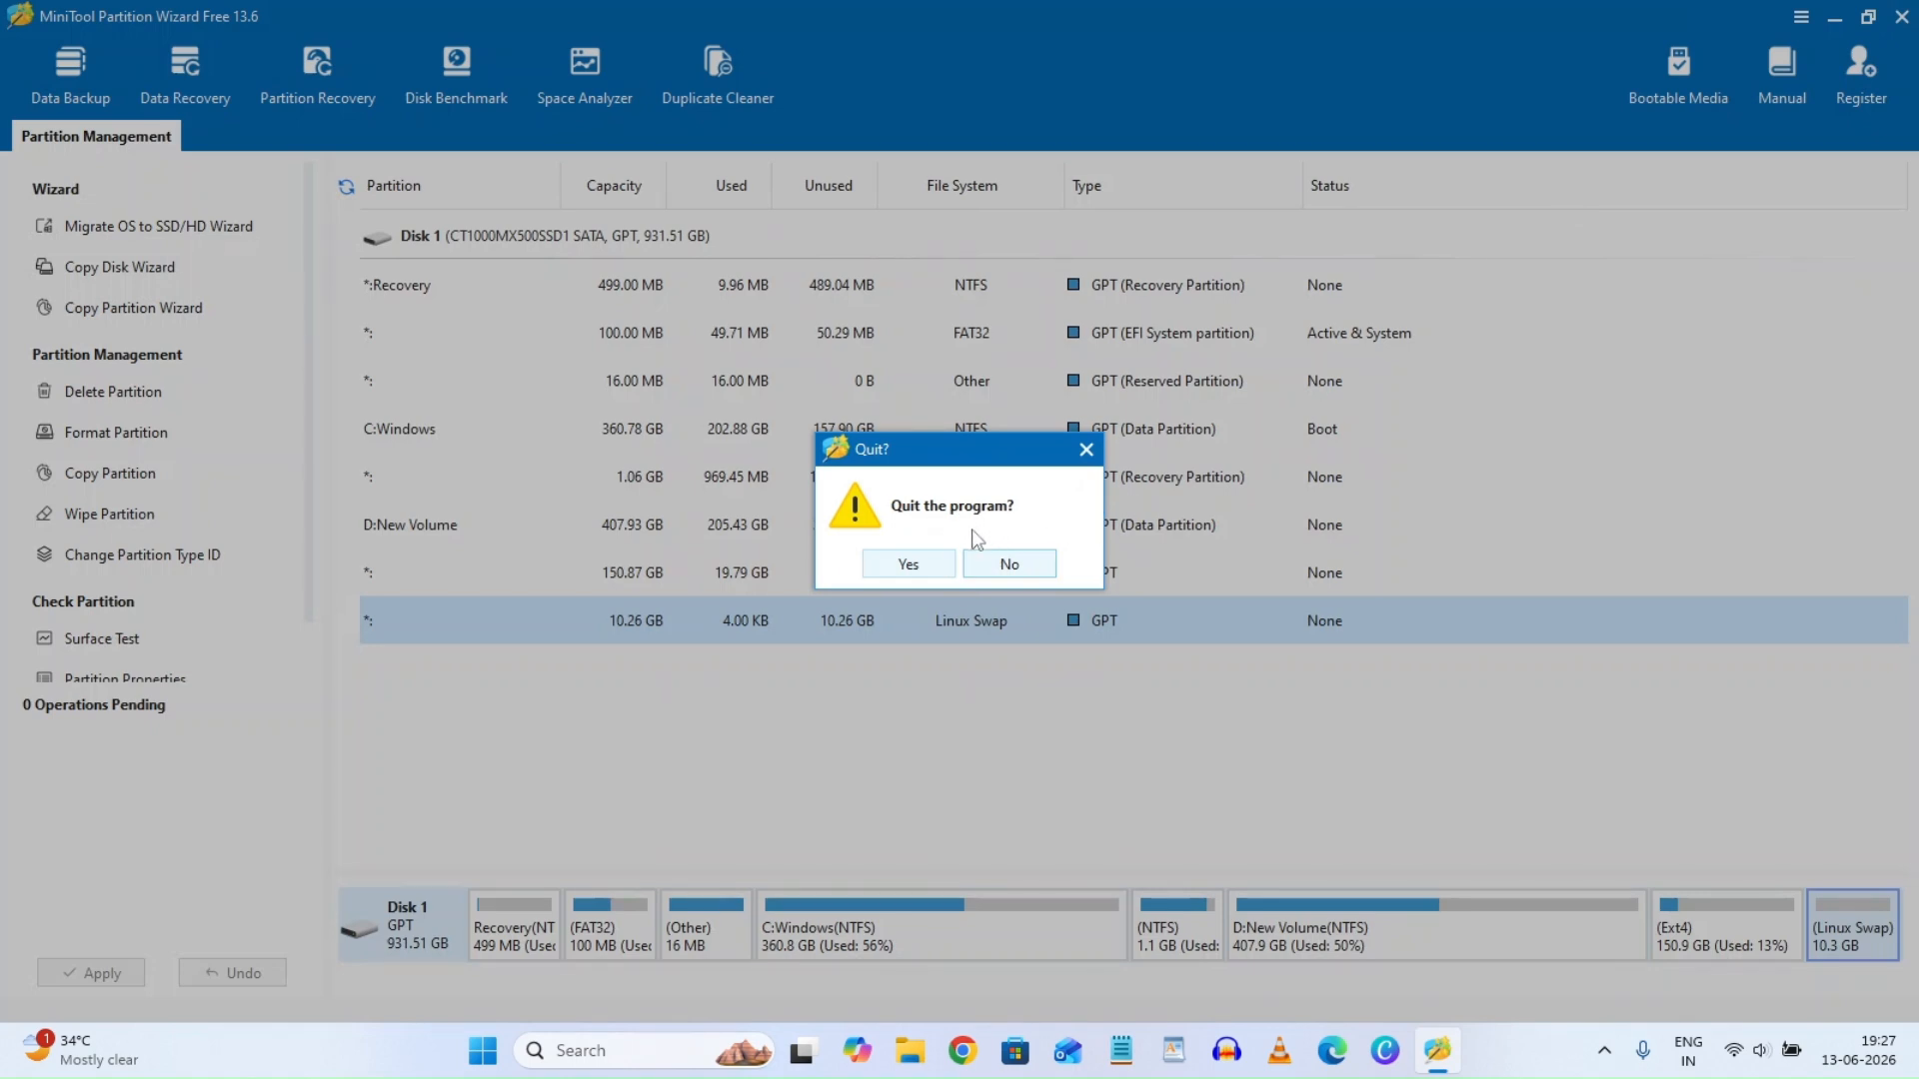
left_click(917, 563)
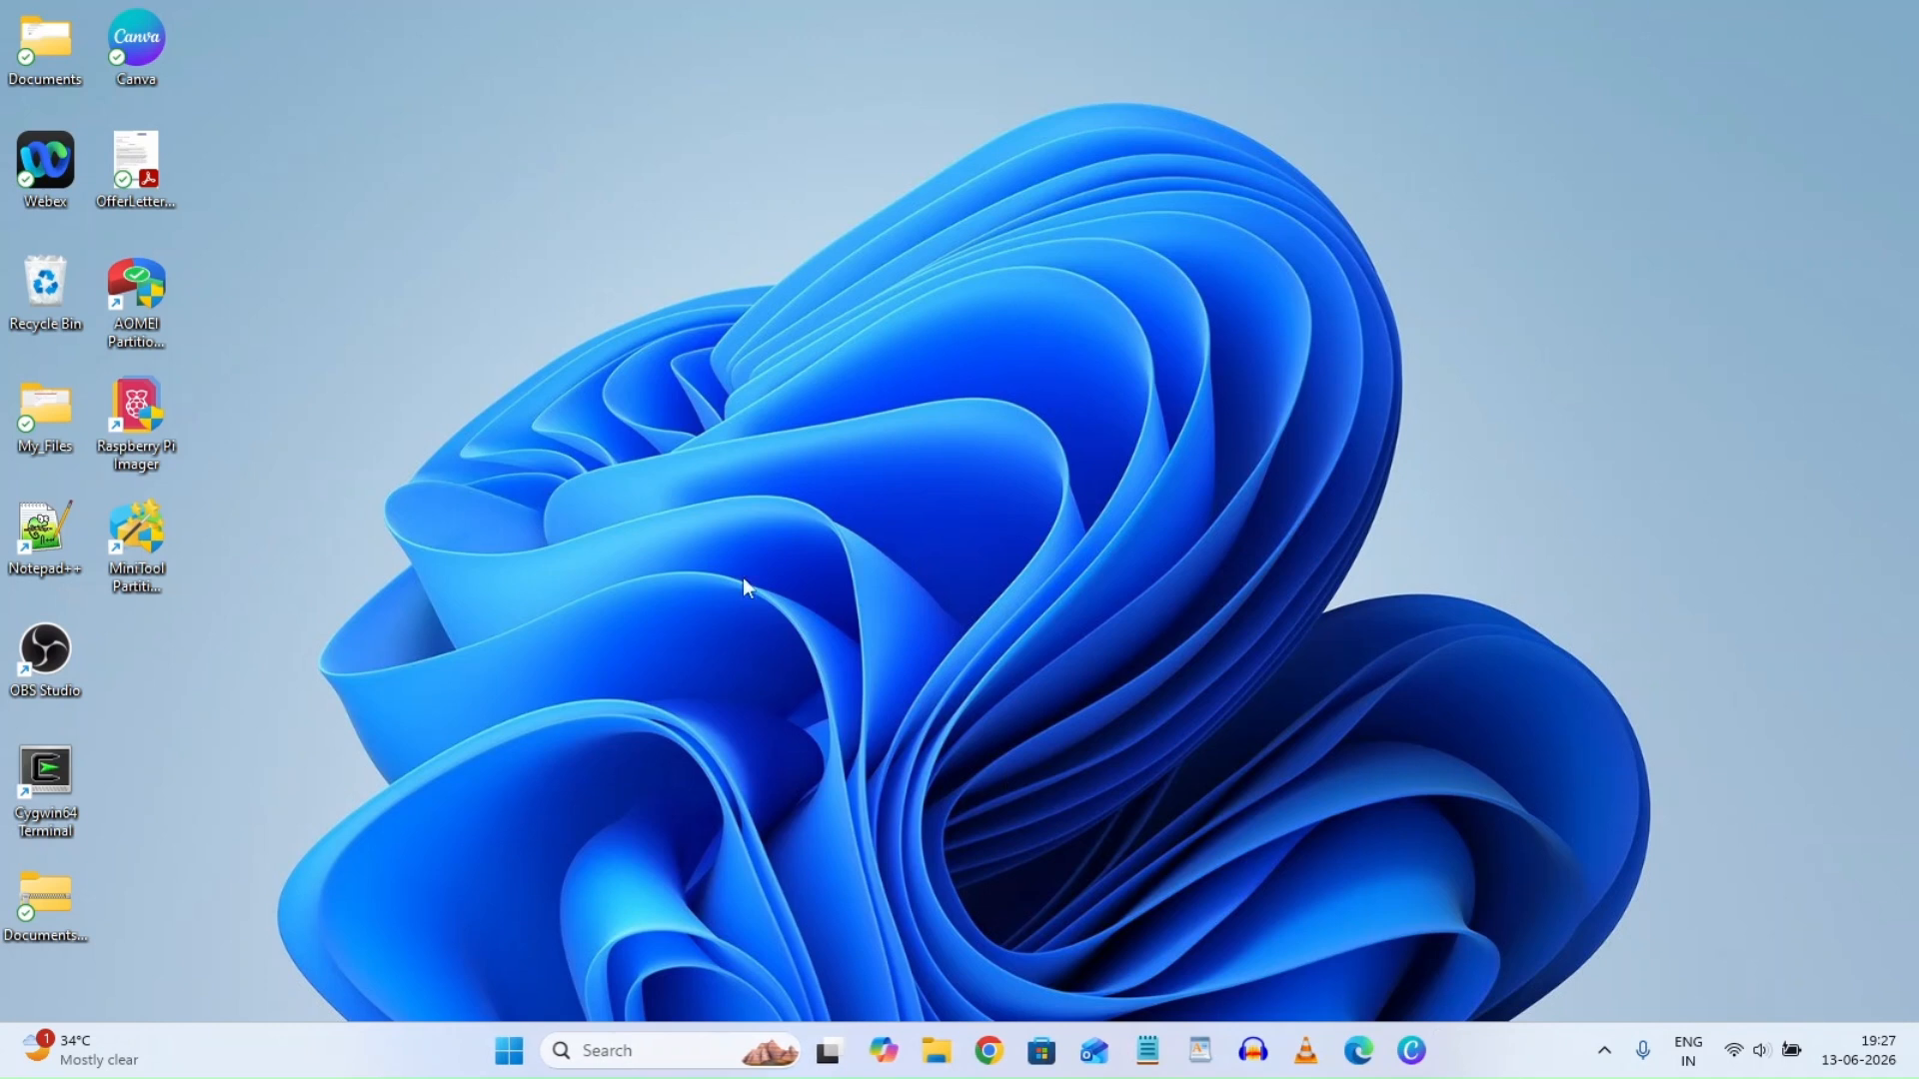
Refresh the desktop, switch to File Explorer and check the size of the Windows (C:) drive under This PC
right_click(694, 166)
left_click(800, 267)
left_click(936, 1051)
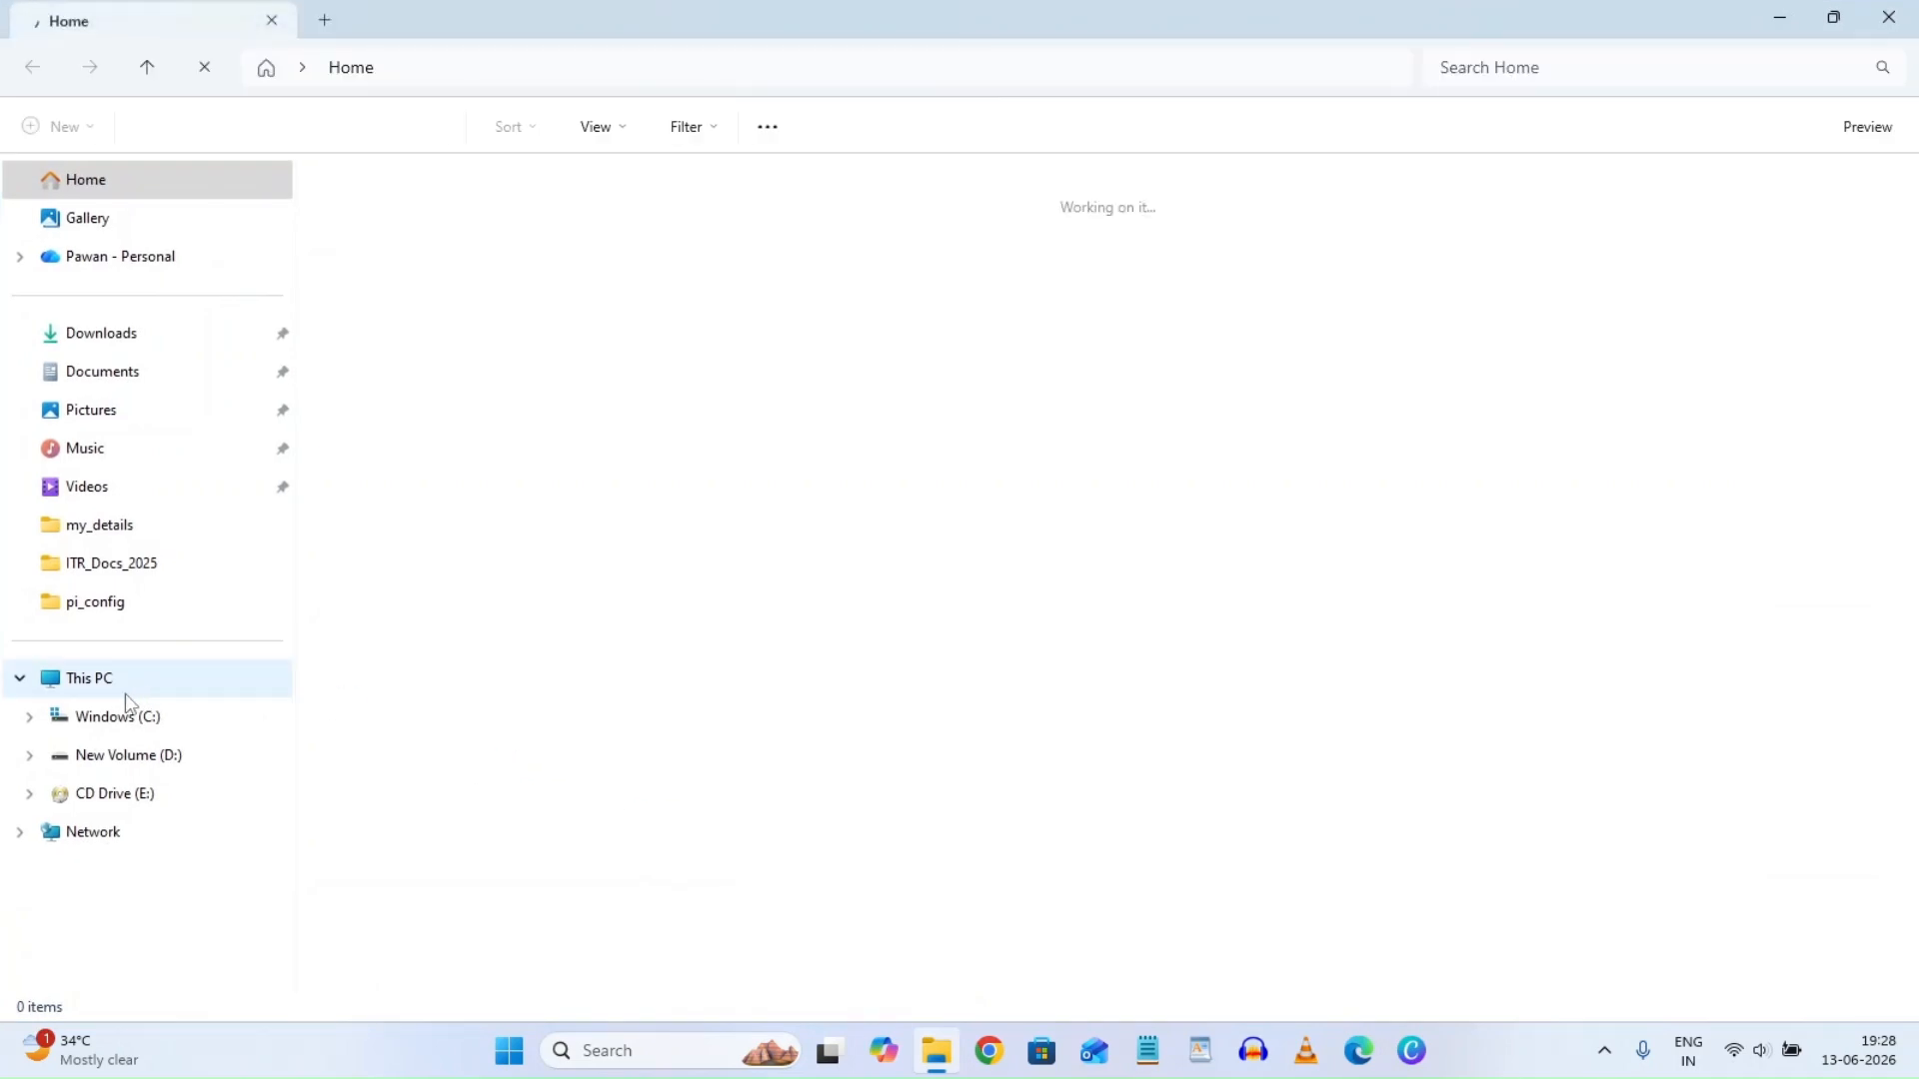
left_click(124, 694)
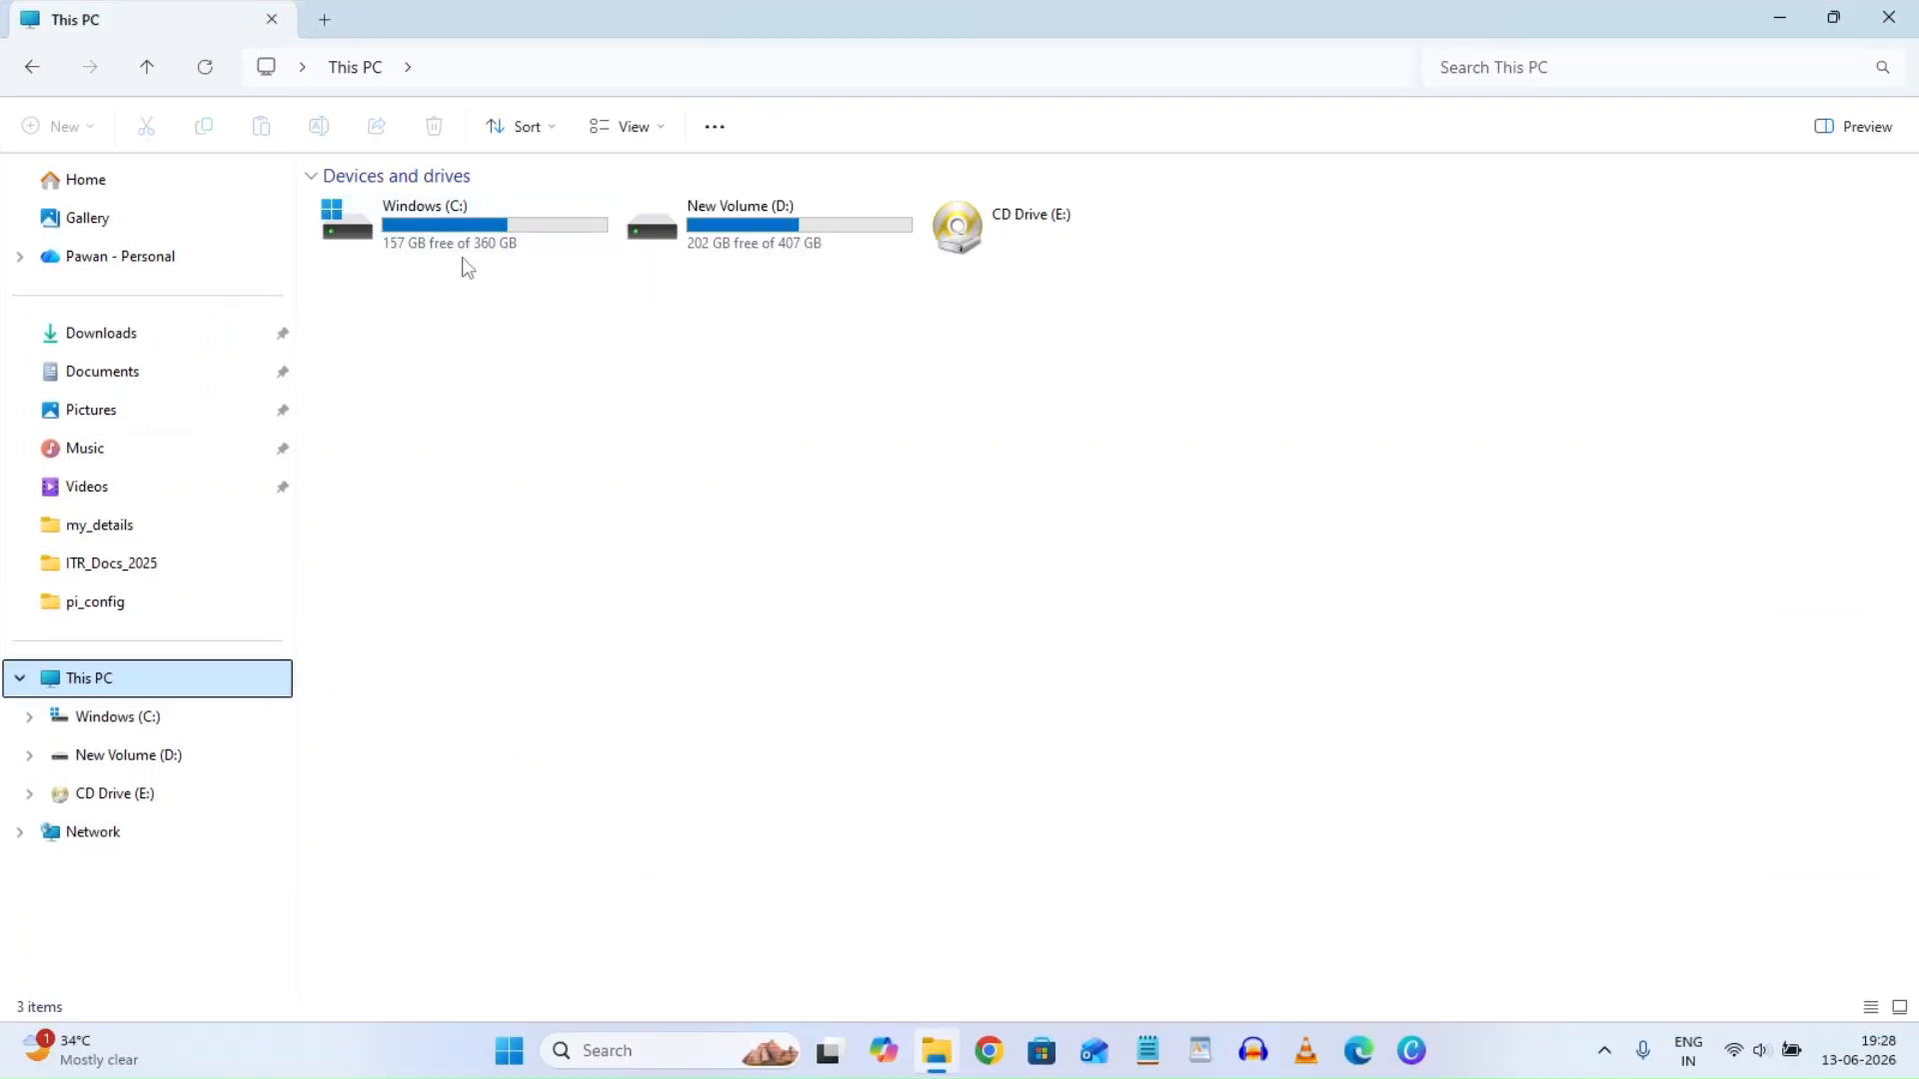
left_click(474, 242)
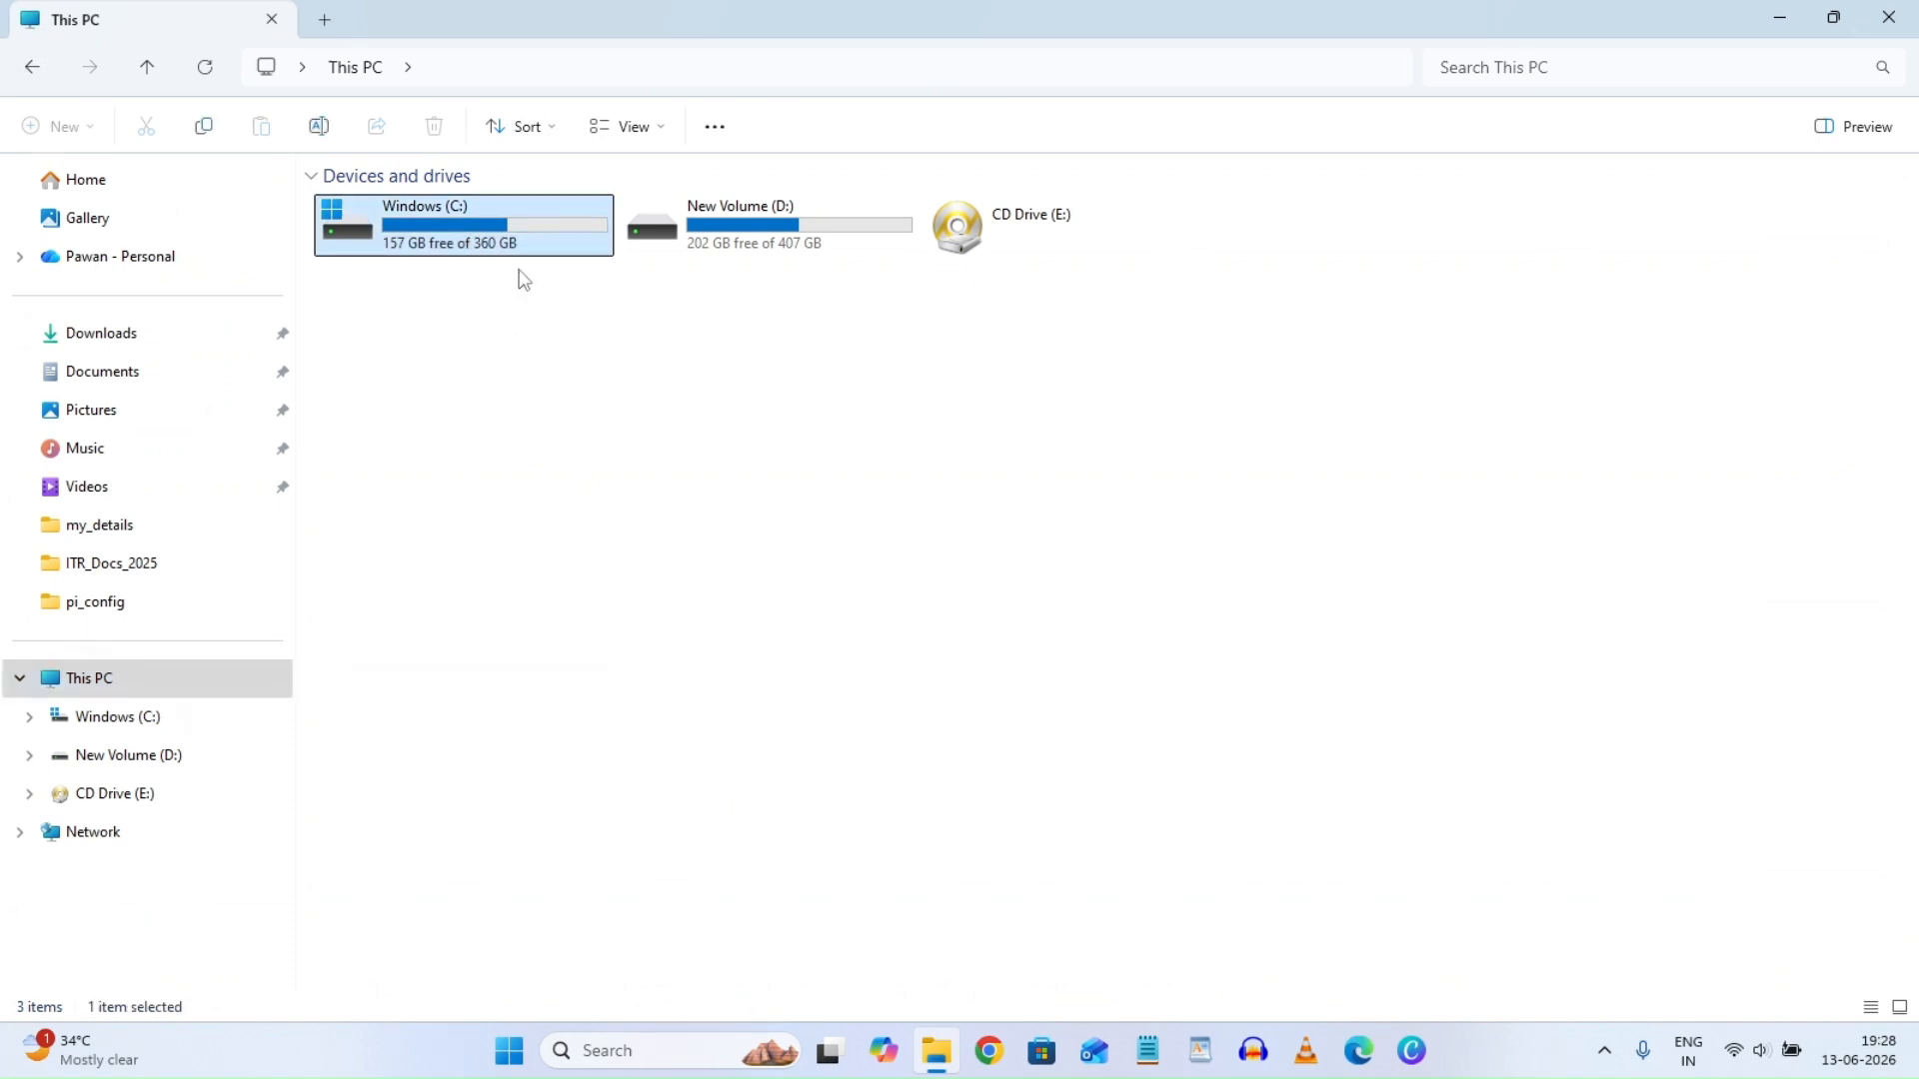